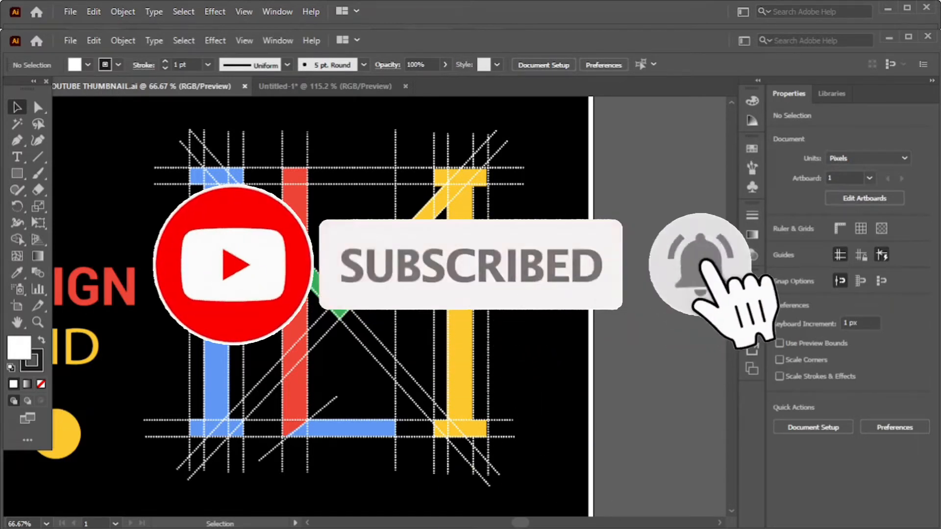
- In the Untitled-1 document, draw a vertical line about 276 px long over the sketch's left stem with a 0.75 pt stroke
{"action": "left_click", "coordinate": [305, 86]}
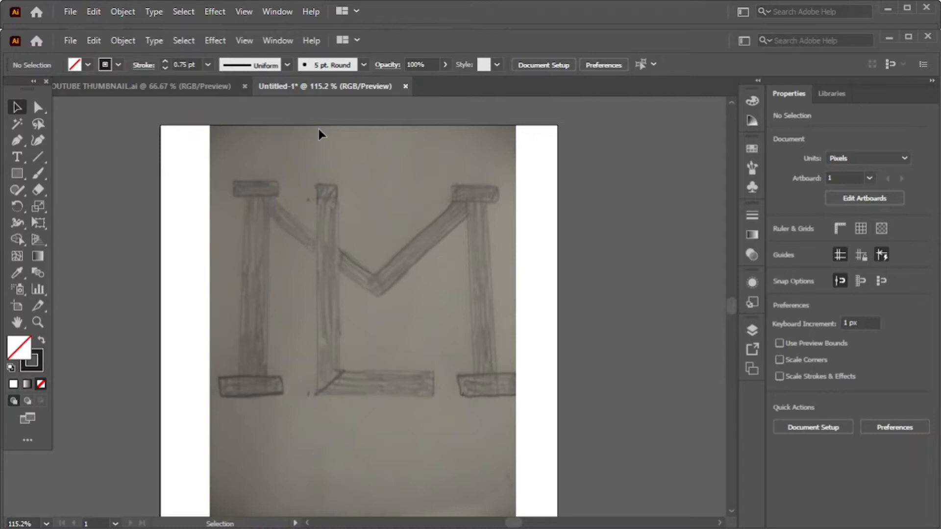
{"action": "left_click", "coordinate": [36, 155]}
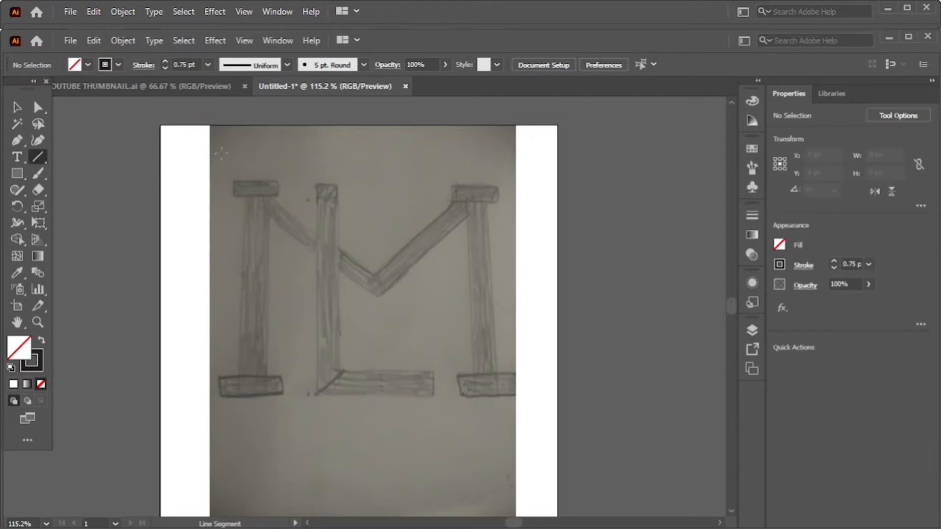
{"action": "left_click_drag", "start_coordinate": [239, 142], "coordinate": [239, 445]}
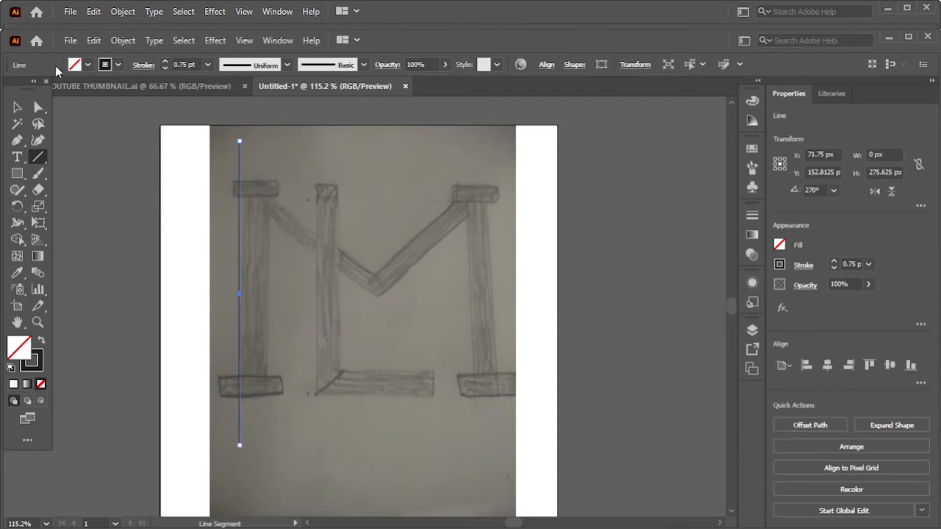
{"action": "left_click", "coordinate": [166, 69]}
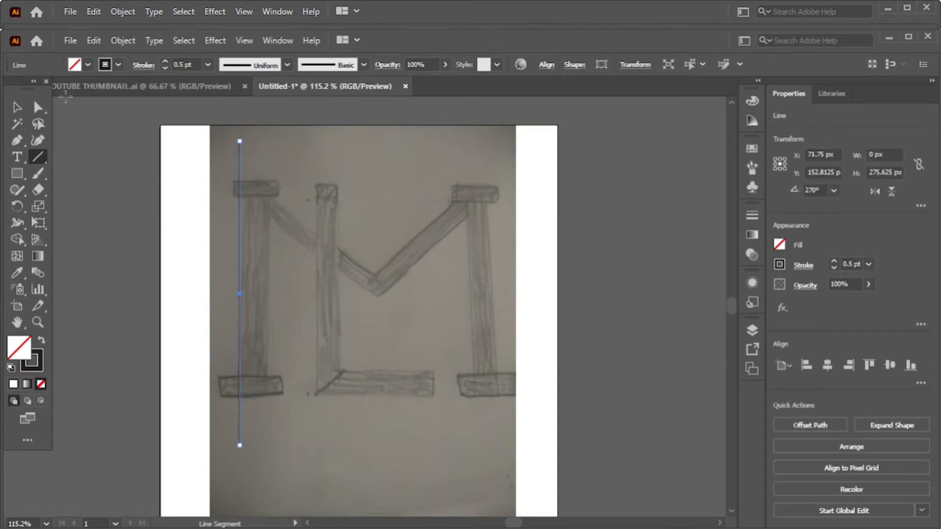
{"action": "left_click", "coordinate": [166, 62]}
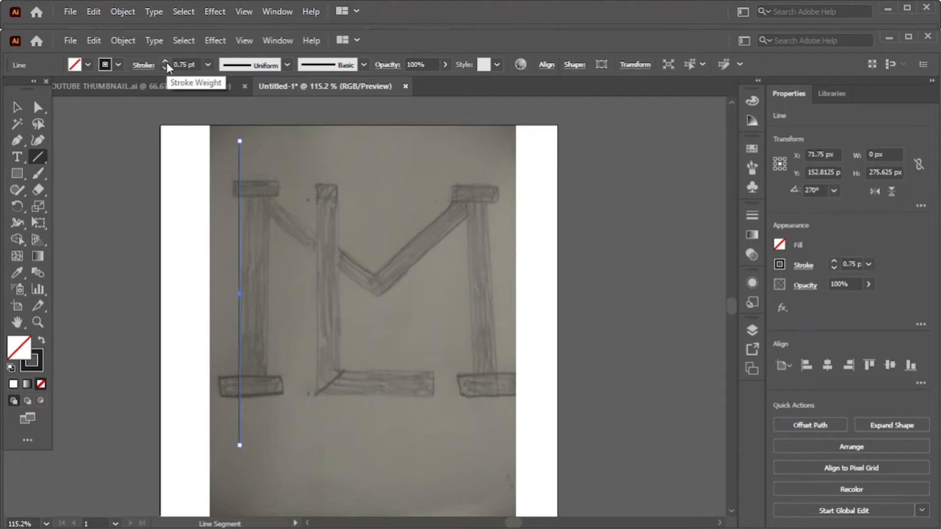
- Nudge the vertical line about 4 px right to the outer edge of the sketch's left stem
{"action": "left_click", "coordinate": [21, 110]}
{"action": "left_click", "coordinate": [276, 269]}
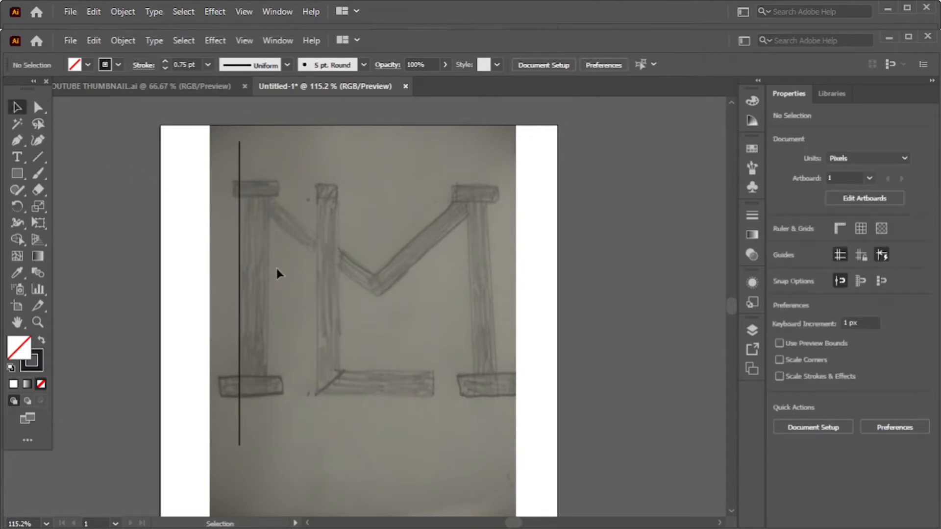
{"action": "left_click", "coordinate": [240, 287]}
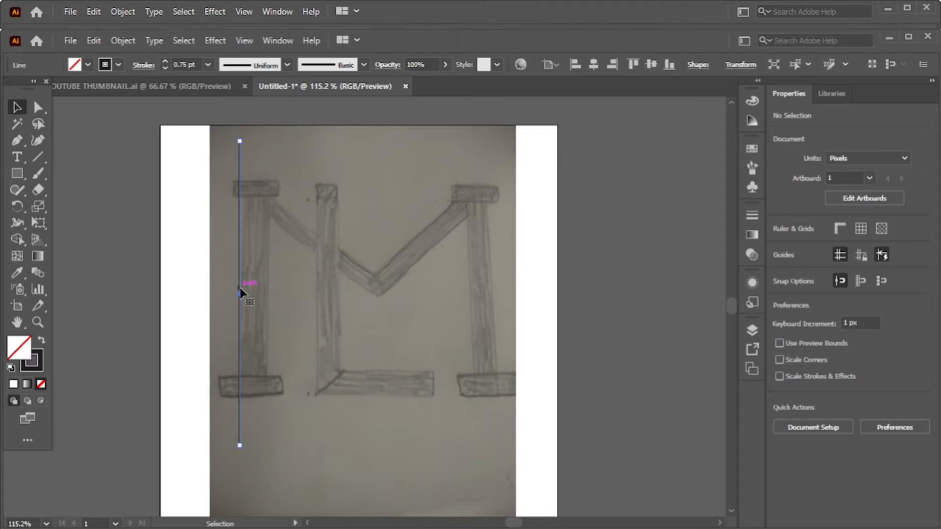
{"action": "key", "text": "Right"}
{"action": "key", "text": "Right"}
{"action": "key", "text": "Right"}
{"action": "key", "text": "Right"}
{"action": "key", "text": "Right"}
{"action": "key", "text": "Right"}
{"action": "key", "text": "Right"}
{"action": "key", "text": "Right"}
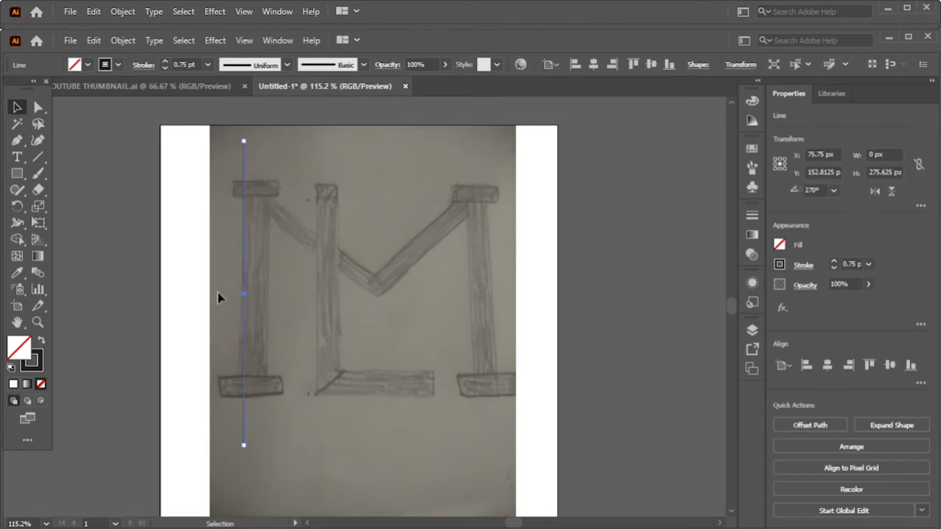
{"action": "left_click", "coordinate": [217, 290]}
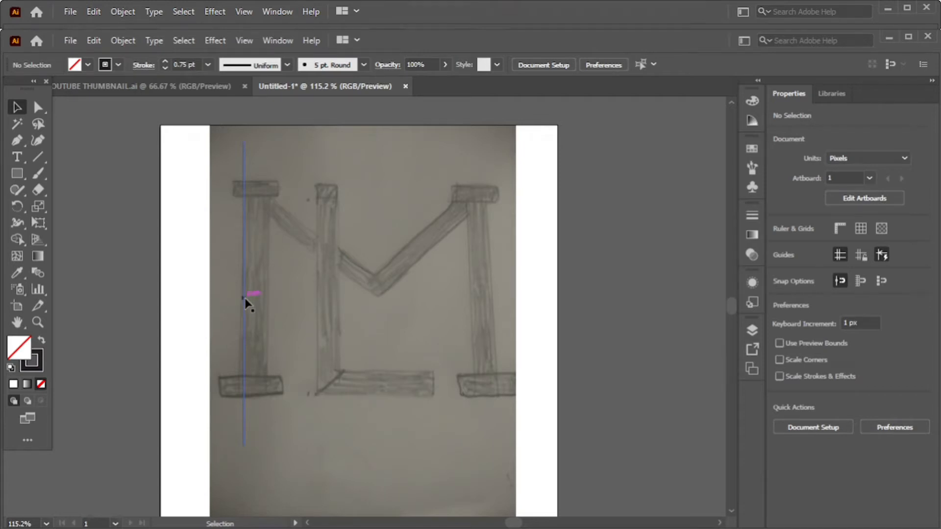
- Copy the vertical line to the left stem's inner edge and nudge the original slightly right
{"action": "left_click_drag", "start_coordinate": [244, 298], "coordinate": [265, 299]}
{"action": "left_click", "coordinate": [313, 297]}
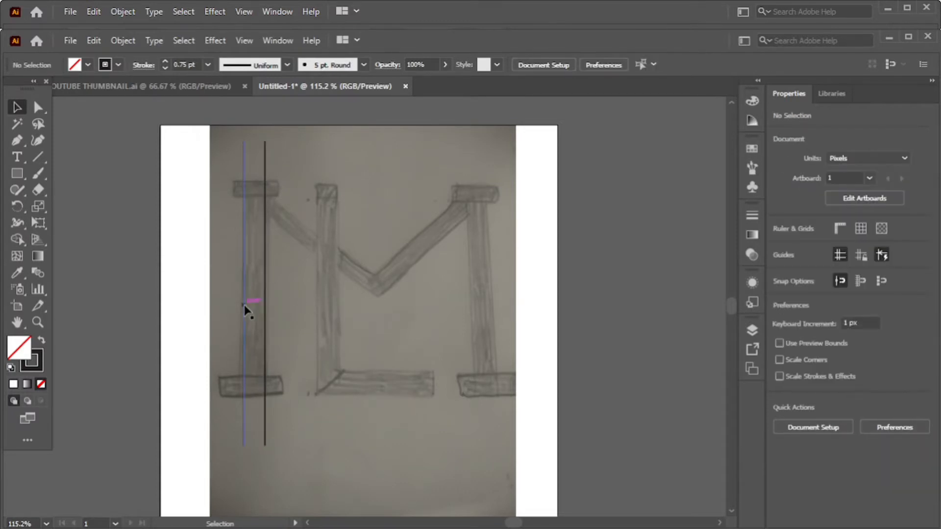
{"action": "left_click", "coordinate": [244, 305]}
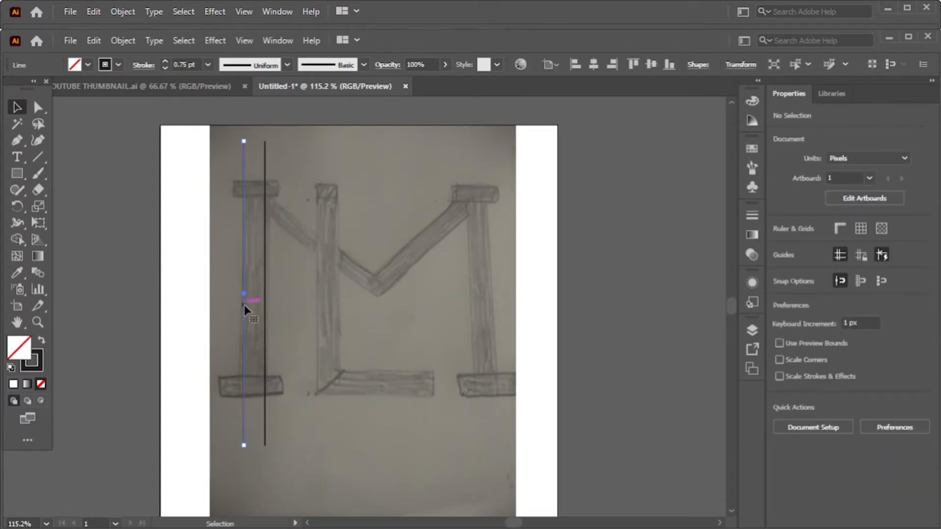
{"action": "left_click", "coordinate": [315, 305]}
- Place two more copies of the vertical line at the outer and inner ends of the left stem's top serif
{"action": "left_click_drag", "start_coordinate": [265, 343], "coordinate": [278, 343]}
{"action": "left_click", "coordinate": [319, 336]}
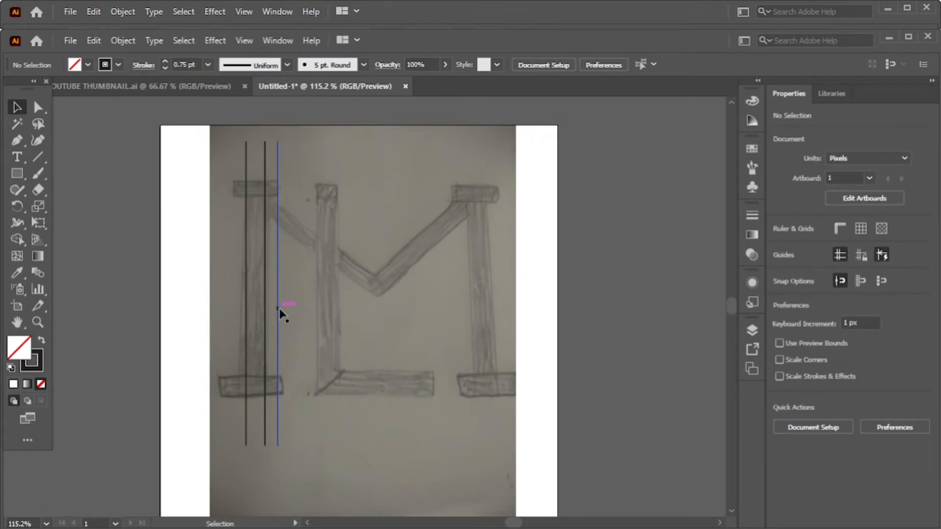
{"action": "left_click_drag", "start_coordinate": [279, 310], "coordinate": [233, 315]}
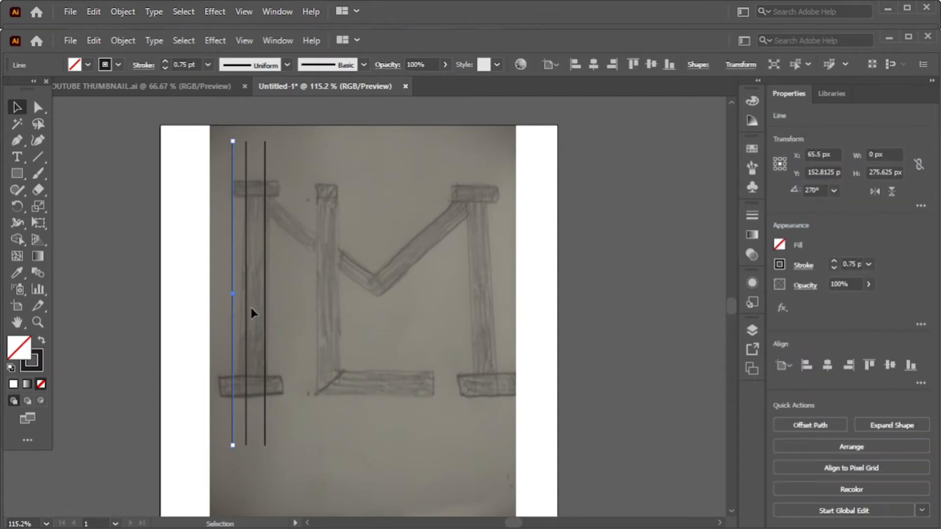
{"action": "left_click_drag", "start_coordinate": [232, 306], "coordinate": [280, 310]}
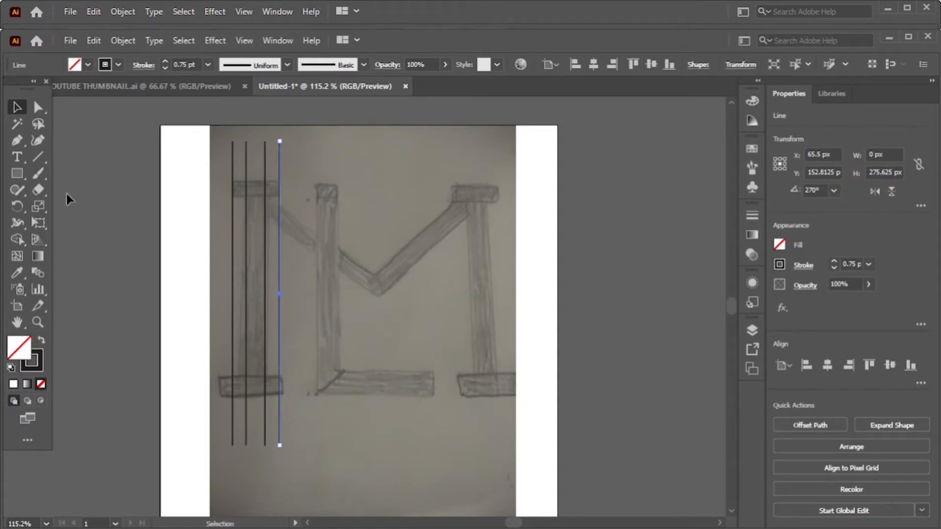
- Draw a spacer rectangle about 12 by 36 px between the first two vertical lines, with a blue fill and no stroke
{"action": "left_click_drag", "start_coordinate": [17, 175], "coordinate": [72, 180]}
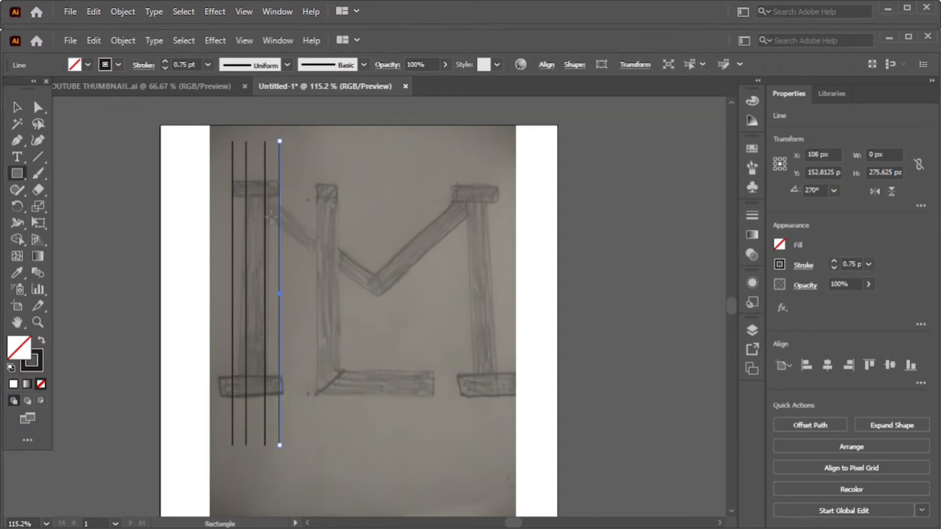
{"action": "left_click_drag", "start_coordinate": [233, 196], "coordinate": [246, 235]}
{"action": "left_click", "coordinate": [89, 65]}
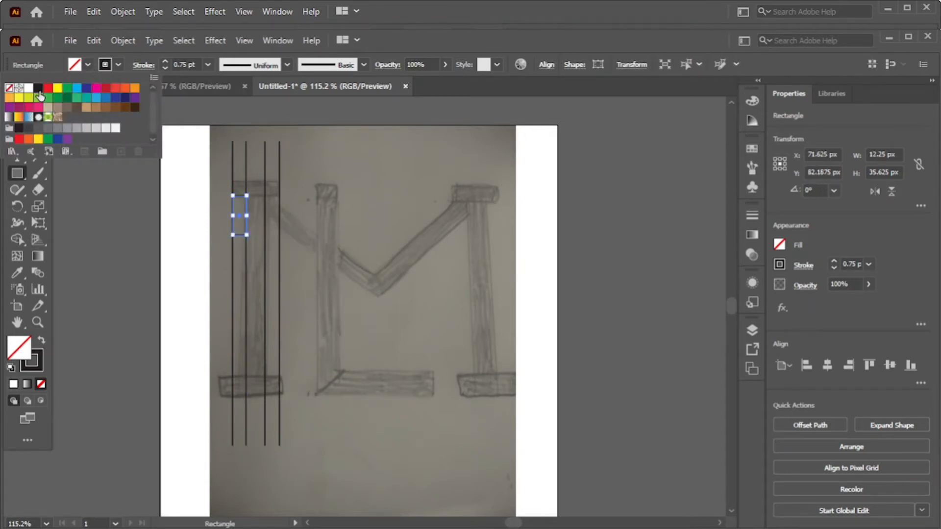
{"action": "left_click", "coordinate": [30, 91]}
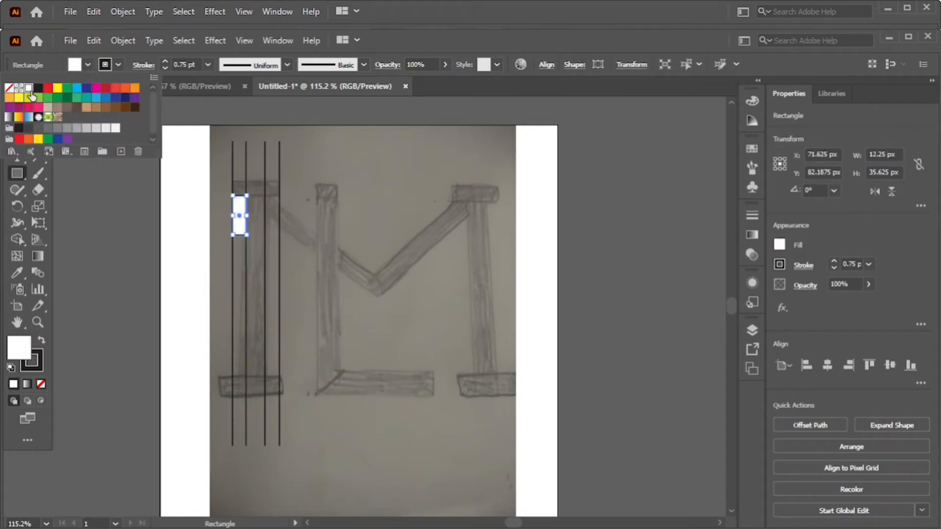
{"action": "left_click", "coordinate": [86, 92]}
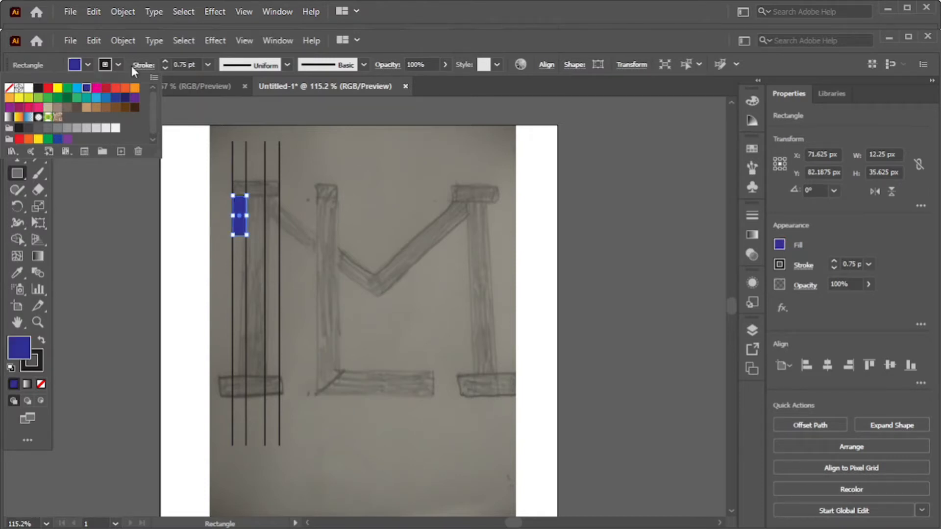
{"action": "left_click", "coordinate": [9, 90]}
{"action": "left_click", "coordinate": [114, 231]}
- Copy the blue spacer rectangle into the gap between the third and fourth vertical lines
{"action": "left_click", "coordinate": [17, 106]}
{"action": "left_click", "coordinate": [248, 230]}
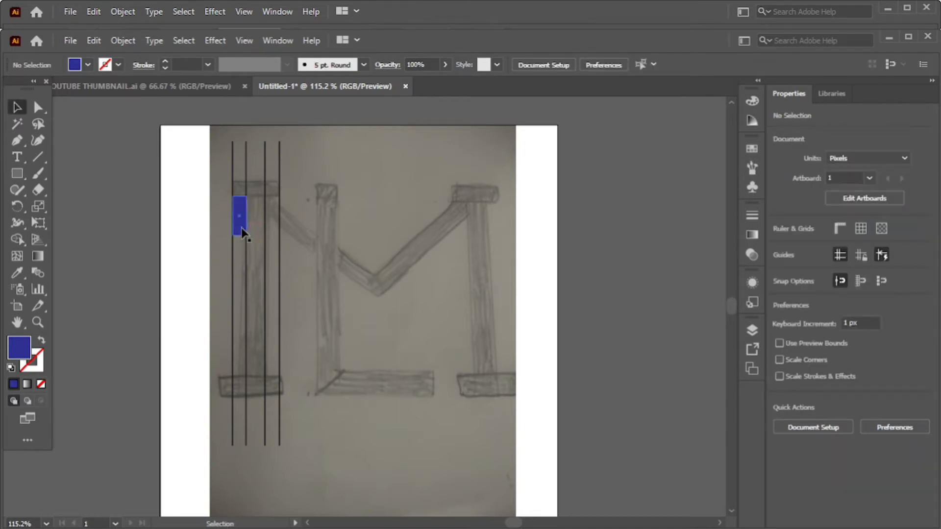
{"action": "left_click", "coordinate": [242, 230]}
{"action": "scroll", "coordinate": [244, 233], "scroll_direction": "up", "scroll_amount": 3}
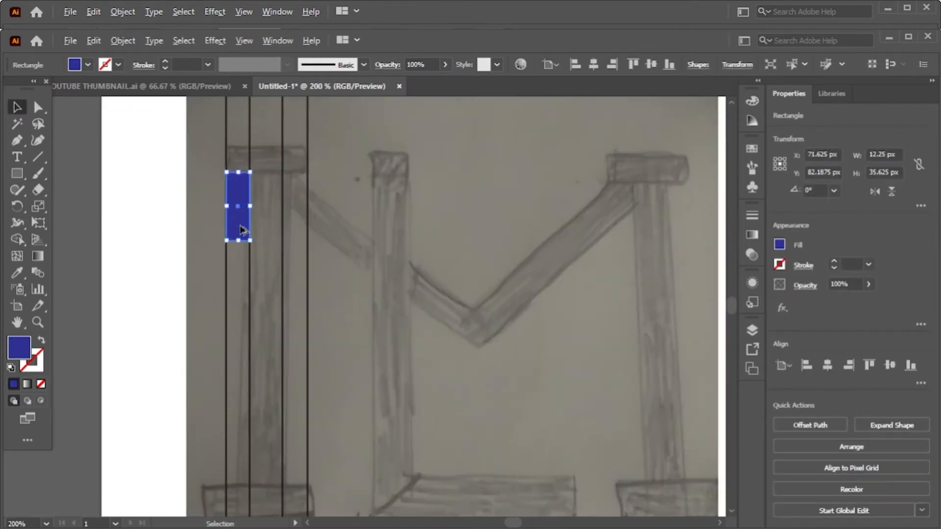
{"action": "left_click_drag", "start_coordinate": [240, 225], "coordinate": [301, 228]}
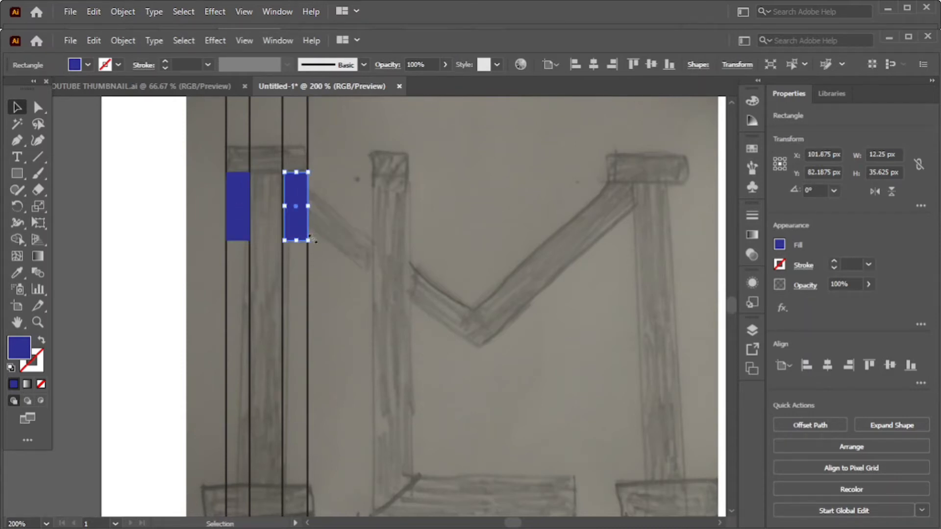
{"action": "left_click", "coordinate": [317, 239]}
- Nudge the fourth vertical line and the copied rectangle 1 px left to match the spacing of the first two lines
{"action": "left_click", "coordinate": [307, 267]}
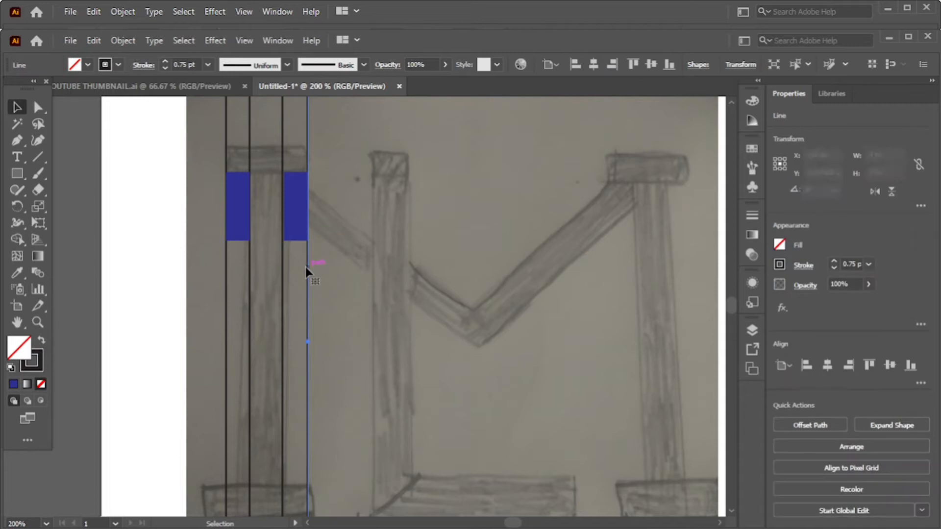
{"action": "key", "text": "Left"}
{"action": "left_click", "coordinate": [287, 223]}
{"action": "key", "text": "Left"}
{"action": "left_click", "coordinate": [349, 232]}
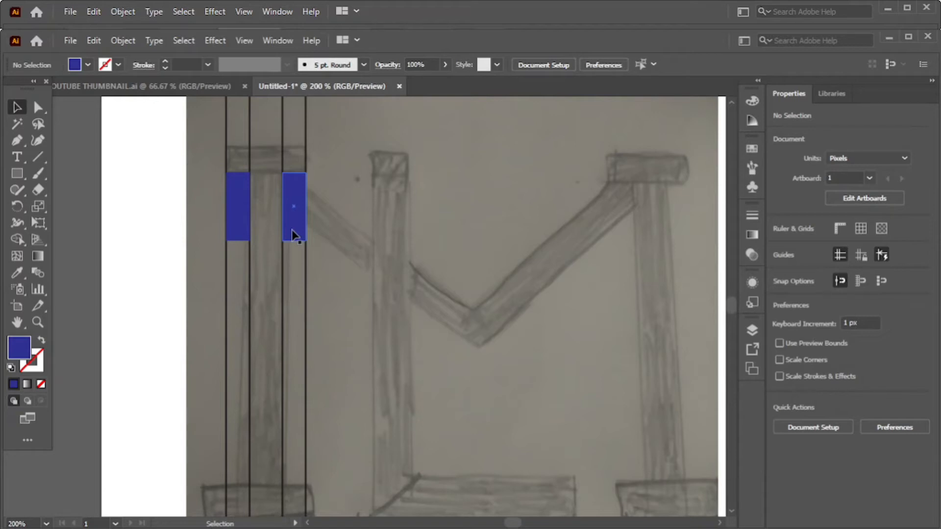
- Delete both blue spacer rectangles
{"action": "left_click", "coordinate": [293, 235]}
{"action": "key", "text": "Delete"}
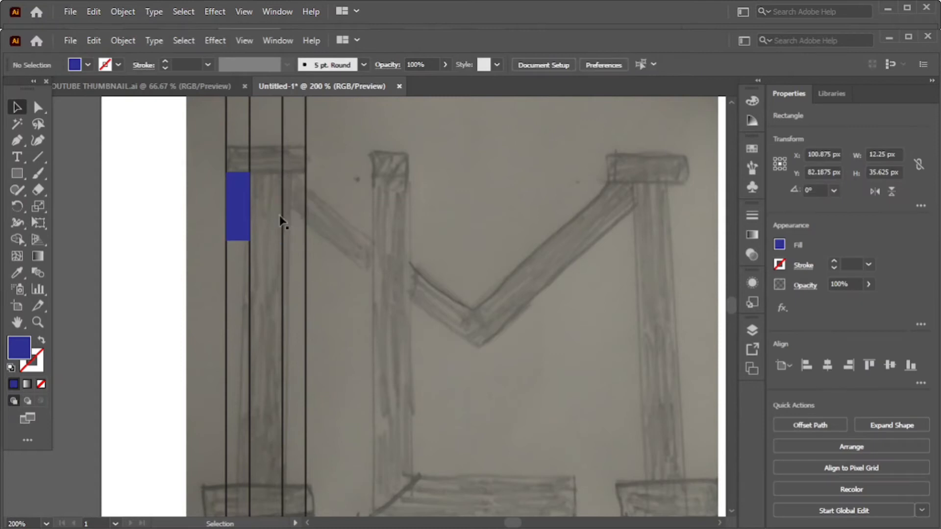
{"action": "left_click", "coordinate": [234, 211]}
{"action": "key", "text": "Delete"}
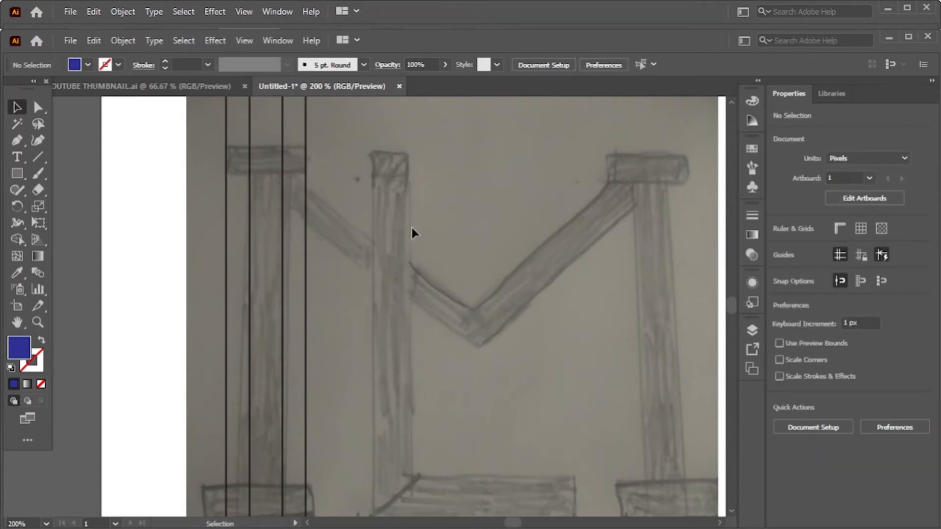
- Group the four vertical lines and place a copy of the group over the sketch's right stem
{"action": "scroll", "coordinate": [411, 225], "scroll_direction": "down", "scroll_amount": 2}
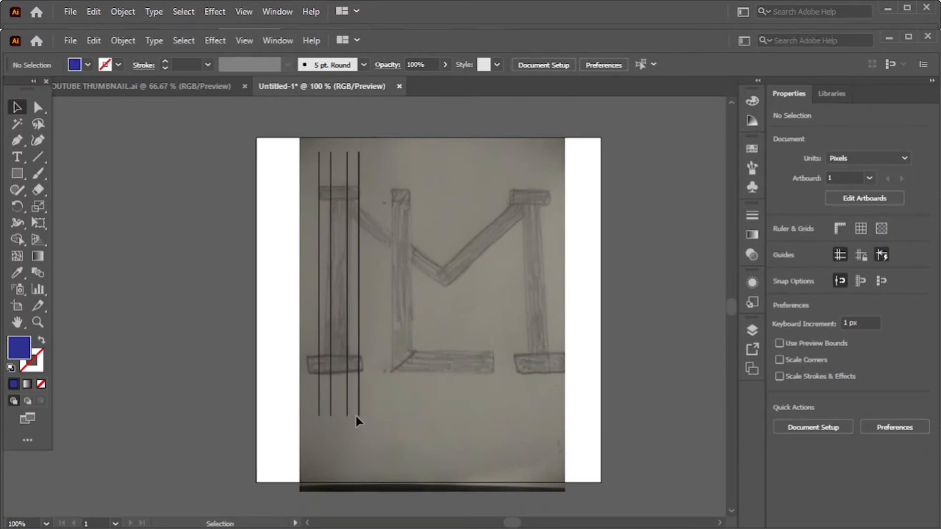
{"action": "key", "text": "ctrl+a"}
{"action": "right_click", "coordinate": [372, 428]}
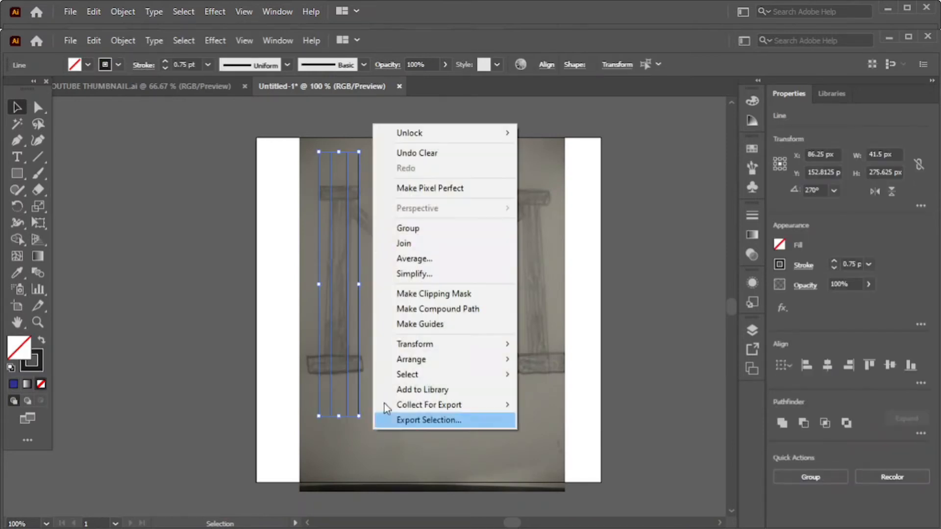
{"action": "left_click", "coordinate": [437, 234]}
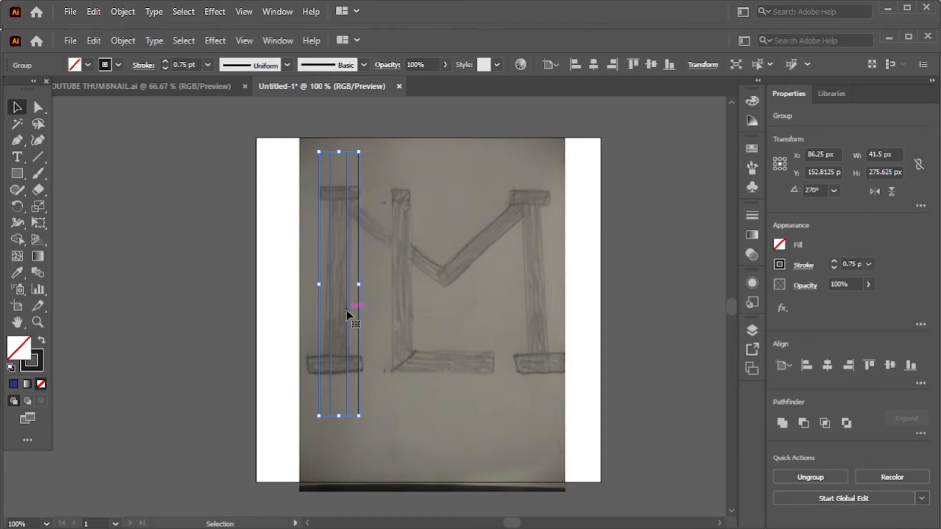
{"action": "left_click_drag", "start_coordinate": [348, 314], "coordinate": [532, 310]}
{"action": "left_click", "coordinate": [245, 288]}
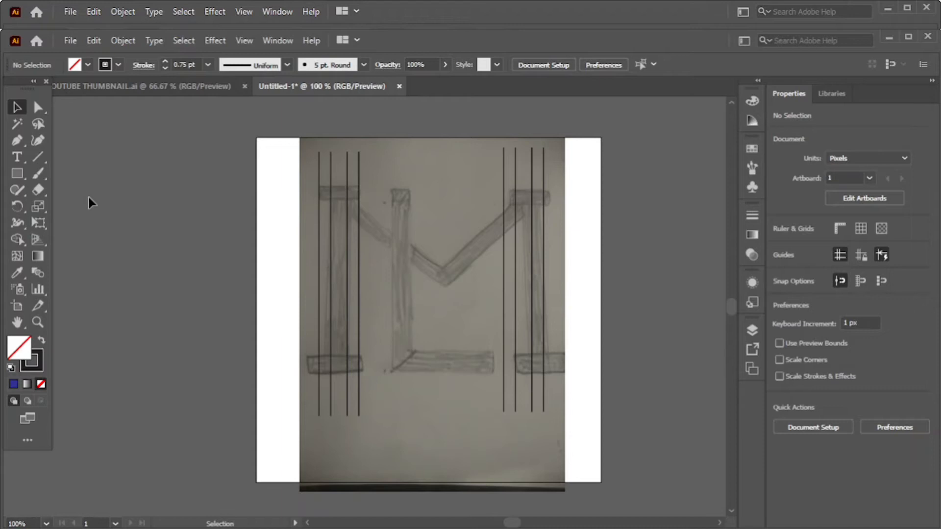
- Draw a horizontal line about 336 px long across the top serifs and nudge it up 2 px
{"action": "left_click", "coordinate": [38, 157]}
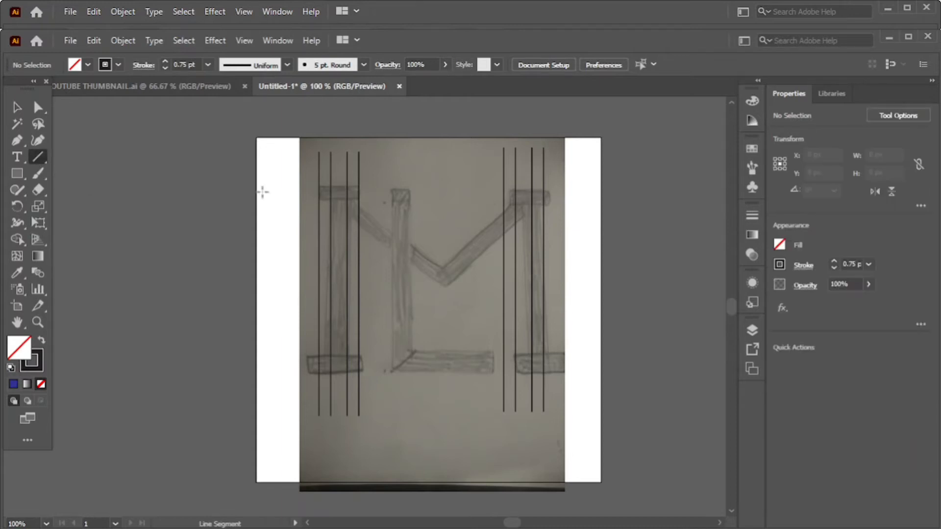
{"action": "left_click_drag", "start_coordinate": [271, 191], "coordinate": [592, 191]}
{"action": "left_click", "coordinate": [16, 107]}
{"action": "left_click", "coordinate": [341, 207]}
{"action": "left_click", "coordinate": [422, 191]}
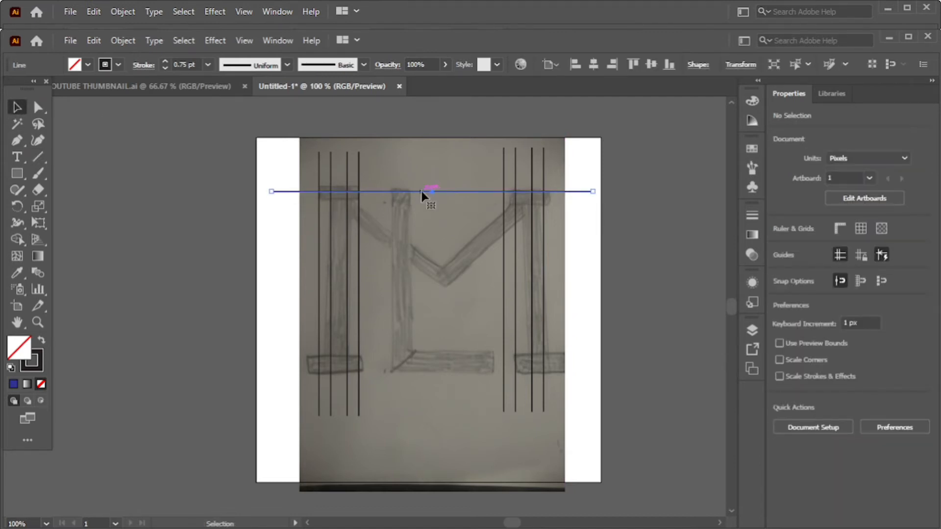
{"action": "key", "text": "Up"}
{"action": "key", "text": "Up"}
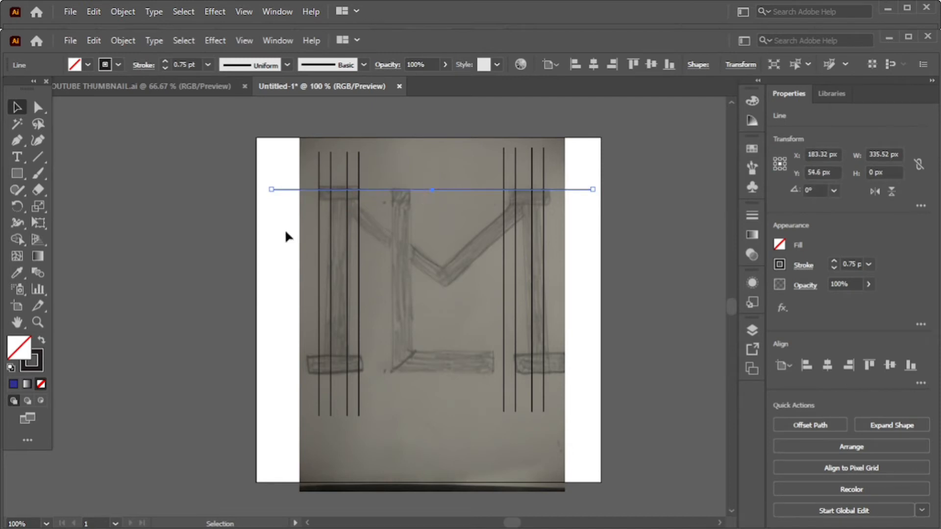
{"action": "left_click", "coordinate": [212, 264]}
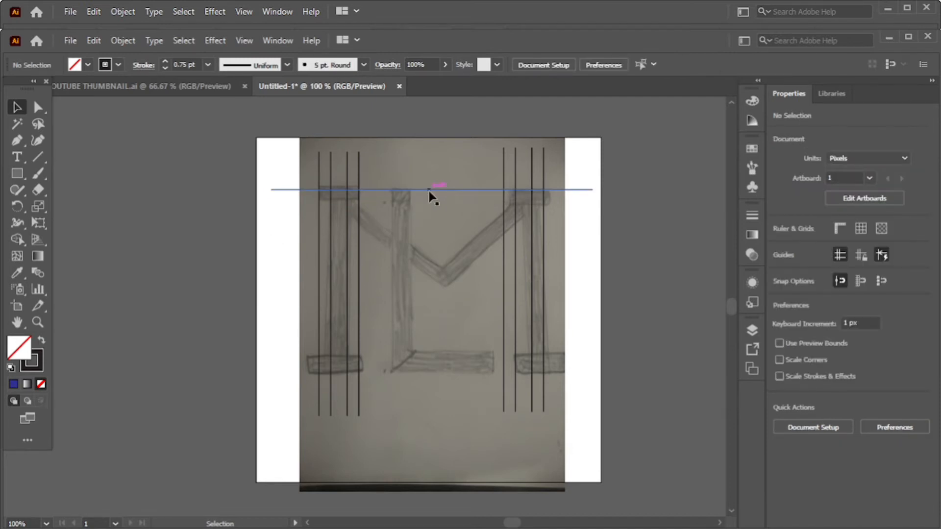
- Copy the horizontal line to the lower edge of the top serifs, and place a grouped copy of the pair over the bottom serifs
{"action": "left_click_drag", "start_coordinate": [428, 192], "coordinate": [429, 202]}
{"action": "left_click_drag", "start_coordinate": [581, 168], "coordinate": [592, 373]}
{"action": "right_click", "coordinate": [594, 208]}
{"action": "left_click", "coordinate": [629, 293]}
- Rotate a grouped pair of lines to about 43° and move it over the sketch's right diagonal
{"action": "left_click", "coordinate": [590, 216]}
{"action": "left_click_drag", "start_coordinate": [586, 201], "coordinate": [576, 118]}
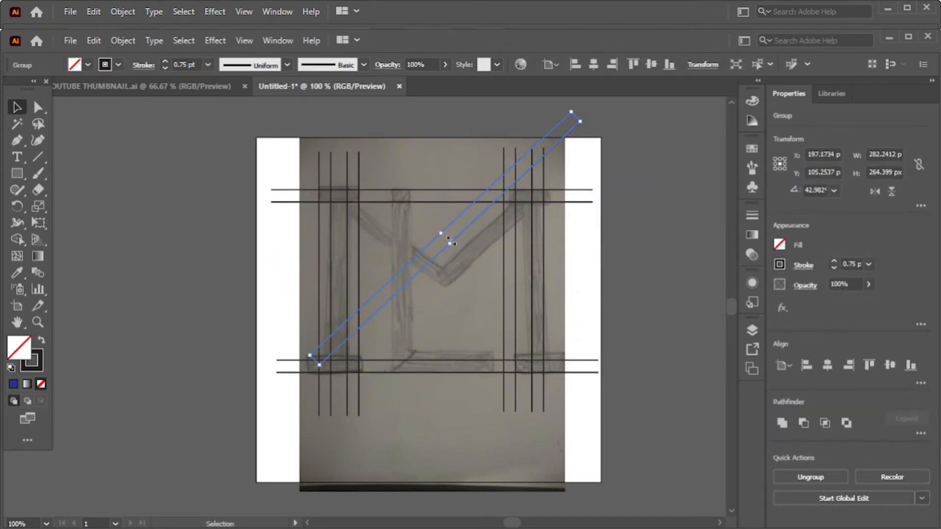
{"action": "left_click", "coordinate": [492, 230]}
{"action": "left_click_drag", "start_coordinate": [453, 242], "coordinate": [448, 284]}
- Reflect a copy of the grouped diagonal lines so the mirrored pair covers the sketch's left diagonal
{"action": "right_click", "coordinate": [571, 170]}
{"action": "mouse_move", "coordinate": [583, 329]}
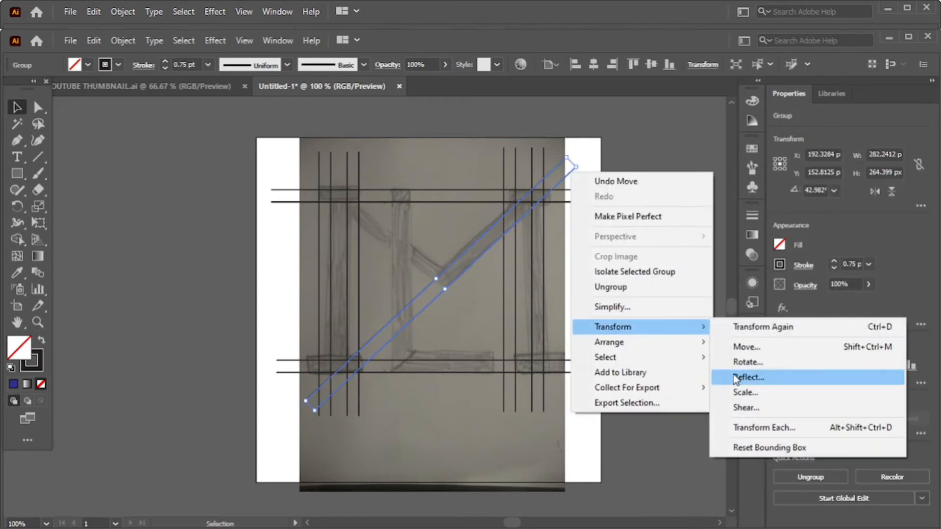
{"action": "left_click", "coordinate": [737, 377]}
{"action": "left_click", "coordinate": [552, 377]}
{"action": "left_click", "coordinate": [668, 358]}
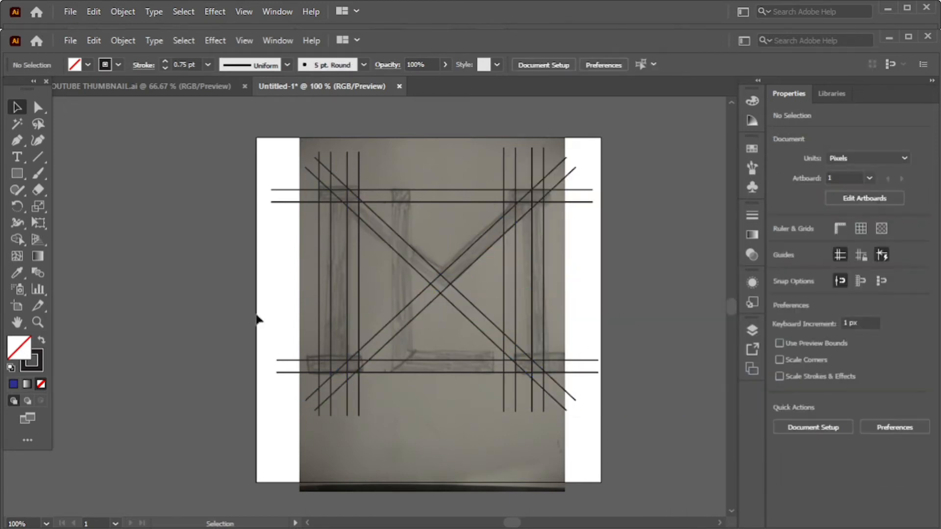
- Draw vertical construction lines along both edges of the sketch's L stem
{"action": "key", "text": "backslash"}
{"action": "mouse_move", "coordinate": [392, 153]}
{"action": "left_mouse_down"}
{"action": "mouse_move", "coordinate": [392, 430]}
{"action": "mouse_move", "coordinate": [425, 403]}
{"action": "left_mouse_up"}
{"action": "key", "text": "v"}
{"action": "left_click", "coordinate": [398, 404]}
{"action": "scroll", "coordinate": [398, 405], "scroll_direction": "up", "scroll_amount": 2}
{"action": "scroll", "coordinate": [418, 399], "scroll_direction": "down", "scroll_amount": 1}
{"action": "scroll", "coordinate": [425, 403], "scroll_direction": "up", "scroll_amount": 2}
{"action": "scroll", "coordinate": [222, 298], "scroll_direction": "down", "scroll_amount": 1}
- Draw a short diagonal line, about 67 px wide and 54 px high, across the L's corner where its stem meets its foot
{"action": "left_click", "coordinate": [37, 161]}
{"action": "scroll", "coordinate": [378, 358], "scroll_direction": "up", "scroll_amount": 1}
{"action": "left_click_drag", "start_coordinate": [381, 325], "coordinate": [285, 402]}
{"action": "key", "text": "v"}
{"action": "left_click", "coordinate": [433, 413]}
- Adjust the short diagonal's position and angle to run through the line intersections at the L's corner
{"action": "scroll", "coordinate": [433, 413], "scroll_direction": "up", "scroll_amount": 1}
{"action": "left_click_drag", "start_coordinate": [331, 322], "coordinate": [337, 329]}
{"action": "left_click_drag", "start_coordinate": [367, 299], "coordinate": [377, 300]}
{"action": "left_click", "coordinate": [365, 327]}
{"action": "left_click_drag", "start_coordinate": [307, 350], "coordinate": [307, 349]}
{"action": "left_click_drag", "start_coordinate": [375, 305], "coordinate": [370, 301]}
{"action": "left_click", "coordinate": [357, 330]}
{"action": "left_click_drag", "start_coordinate": [304, 353], "coordinate": [303, 351]}
{"action": "left_click", "coordinate": [264, 402]}
{"action": "left_click", "coordinate": [309, 348]}
{"action": "scroll", "coordinate": [309, 348], "scroll_direction": "up", "scroll_amount": 2}
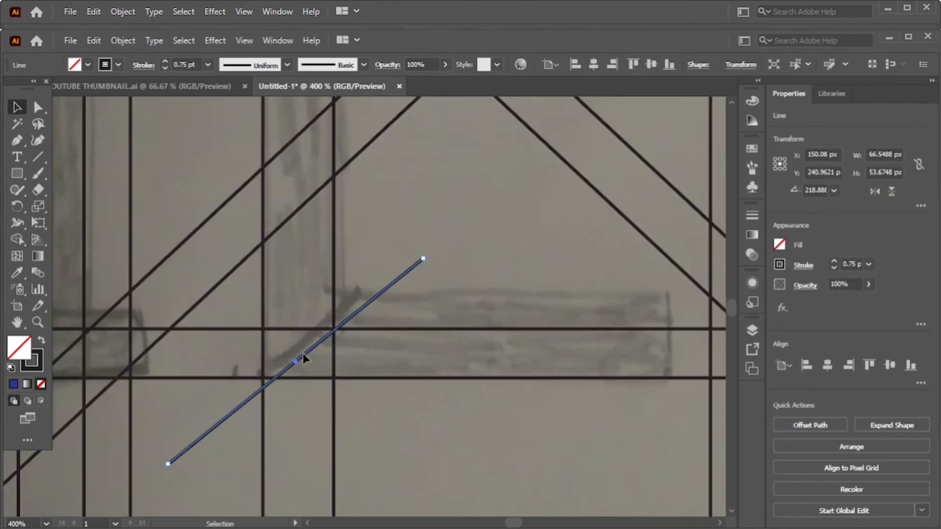
{"action": "left_click_drag", "start_coordinate": [425, 256], "coordinate": [427, 265]}
{"action": "left_click", "coordinate": [475, 254]}
- Draw a near-vertical line about 527 px tall across the sketch, close to the free end of the L's foot
{"action": "scroll", "coordinate": [476, 254], "scroll_direction": "down", "scroll_amount": 3}
{"action": "scroll", "coordinate": [704, 417], "scroll_direction": "up", "scroll_amount": 1}
{"action": "scroll", "coordinate": [704, 416], "scroll_direction": "down", "scroll_amount": 1}
{"action": "scroll", "coordinate": [469, 287], "scroll_direction": "up", "scroll_amount": 3}
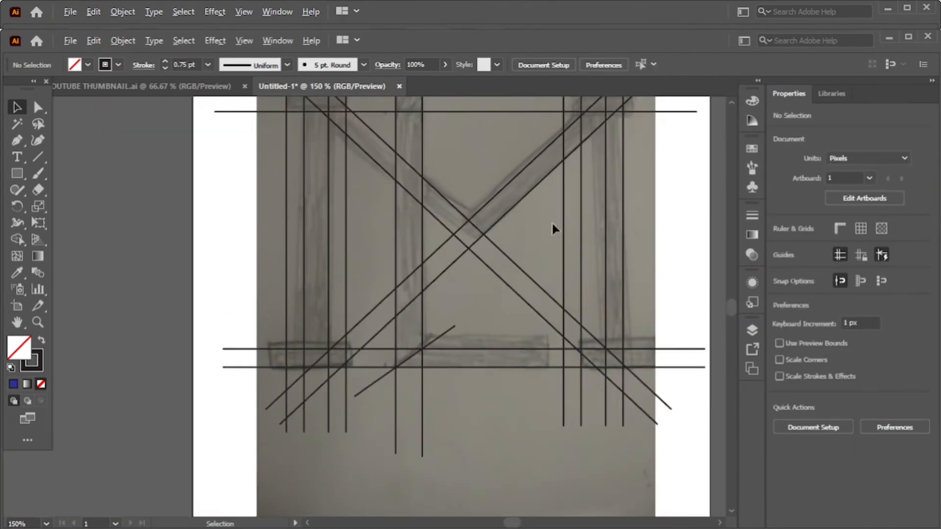
{"action": "scroll", "coordinate": [553, 233], "scroll_direction": "down", "scroll_amount": 2}
{"action": "left_click", "coordinate": [37, 159]}
{"action": "scroll", "coordinate": [677, 192], "scroll_direction": "up", "scroll_amount": 2}
{"action": "left_click_drag", "start_coordinate": [372, 99], "coordinate": [375, 478]}
{"action": "key", "text": "v"}
{"action": "left_click", "coordinate": [614, 359]}
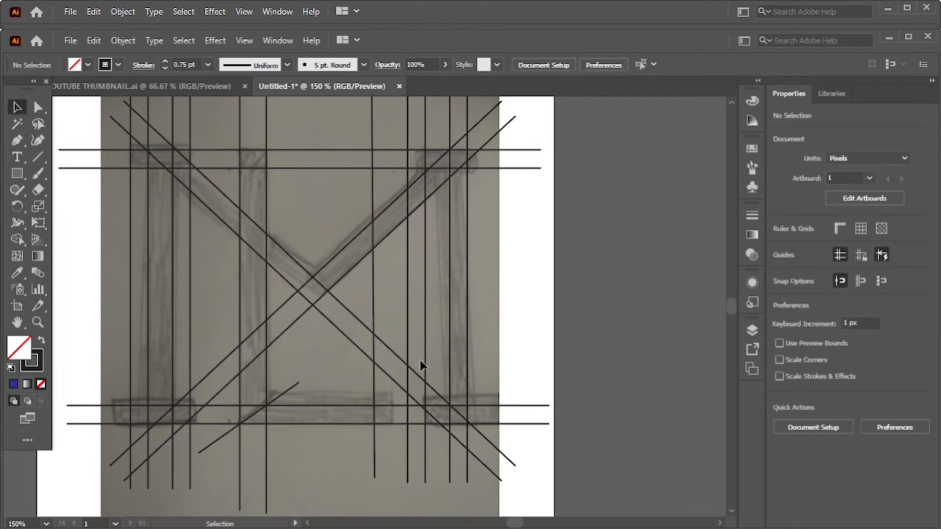
- Reposition the new near-vertical line near the end of the L's foot so it extends below the foot
{"action": "mouse_move", "coordinate": [372, 334]}
{"action": "left_mouse_down"}
{"action": "mouse_move", "coordinate": [382, 343]}
{"action": "mouse_move", "coordinate": [375, 337]}
{"action": "left_mouse_up"}
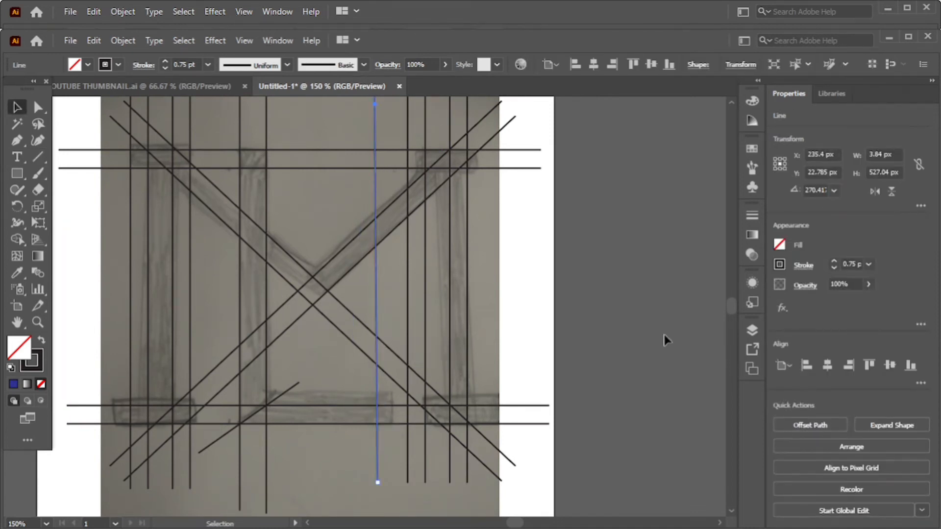
{"action": "left_click", "coordinate": [666, 339]}
{"action": "scroll", "coordinate": [649, 338], "scroll_direction": "down", "scroll_amount": 2}
{"action": "scroll", "coordinate": [637, 297], "scroll_direction": "up", "scroll_amount": 1}
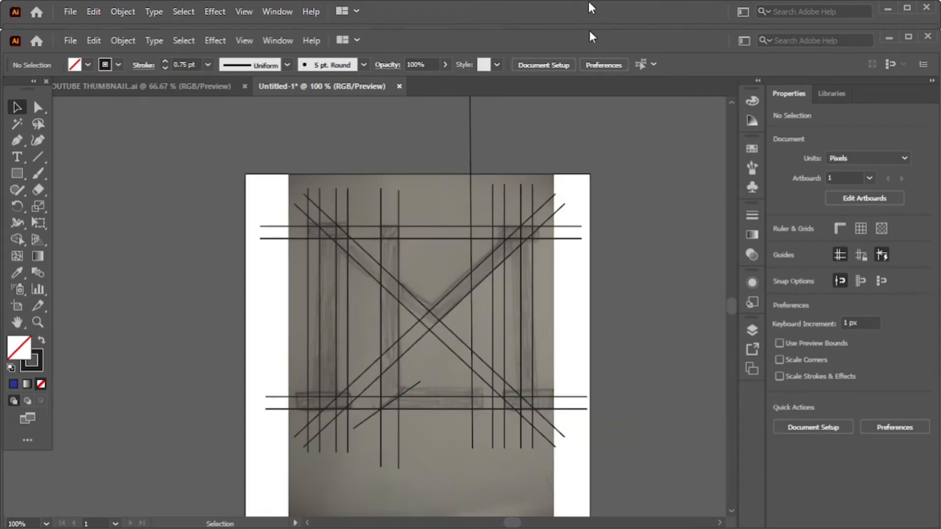
{"action": "left_click_drag", "start_coordinate": [470, 139], "coordinate": [469, 164]}
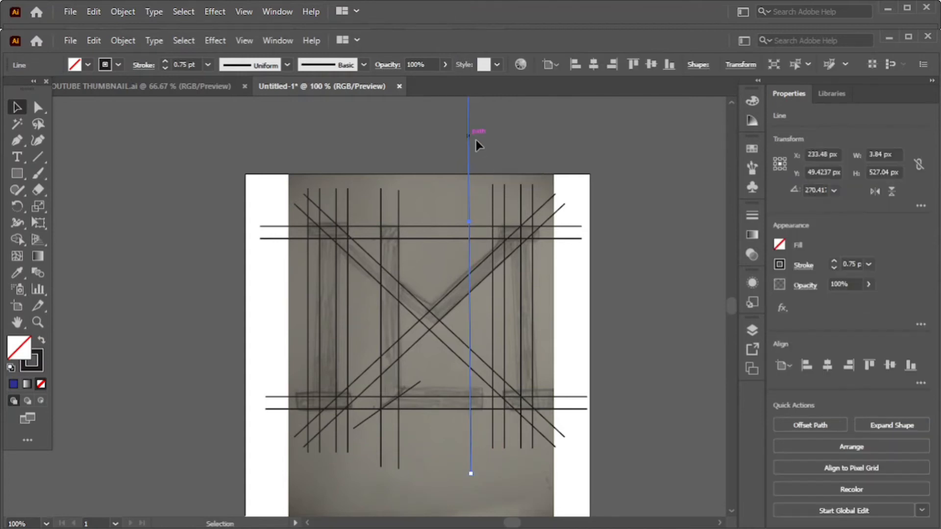
{"action": "left_click", "coordinate": [606, 410]}
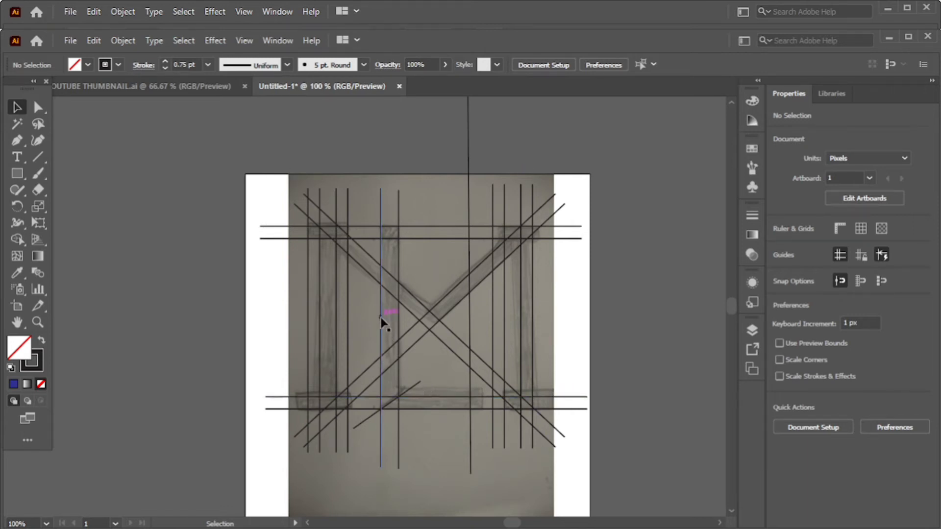
{"action": "scroll", "coordinate": [518, 142], "scroll_direction": "down", "scroll_amount": 1}
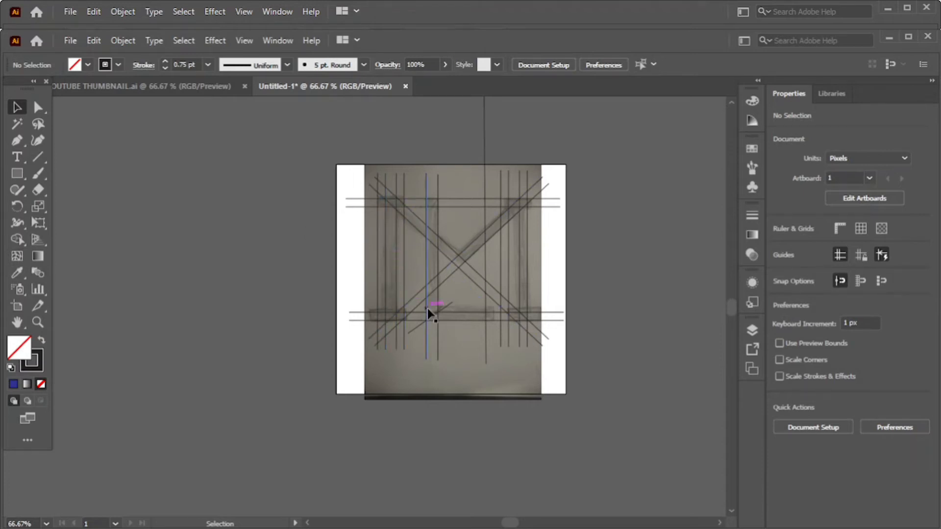
{"action": "scroll", "coordinate": [428, 308], "scroll_direction": "up", "scroll_amount": 1}
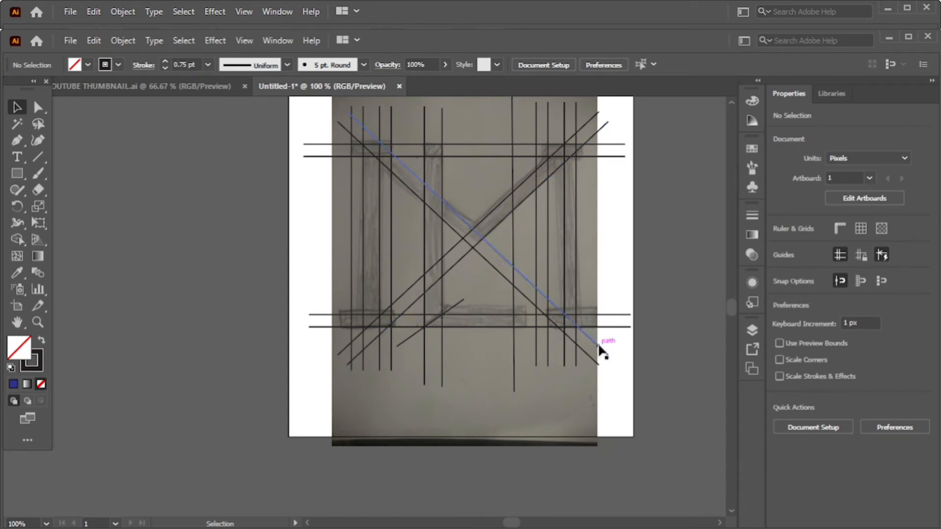
{"action": "scroll", "coordinate": [645, 299], "scroll_direction": "up", "scroll_amount": 1}
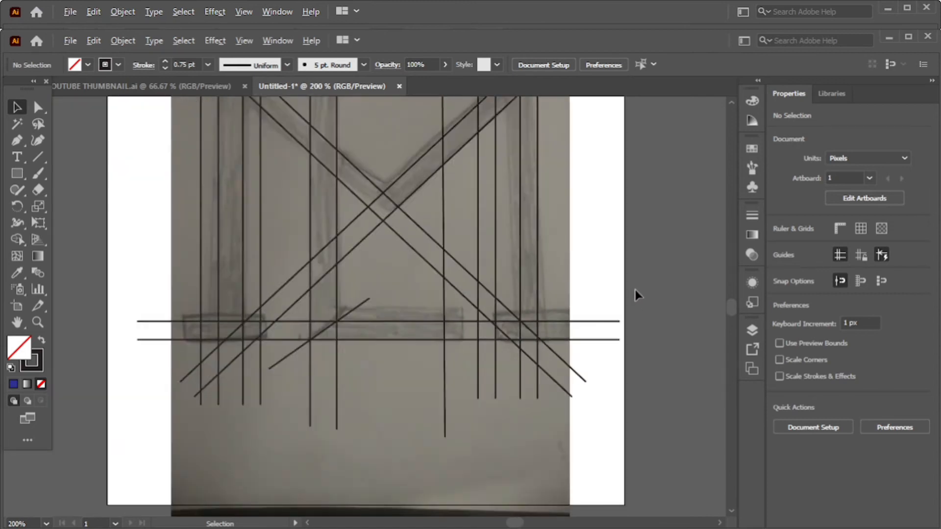
{"action": "scroll", "coordinate": [635, 290], "scroll_direction": "down", "scroll_amount": 1}
{"action": "scroll", "coordinate": [634, 286], "scroll_direction": "up", "scroll_amount": 1}
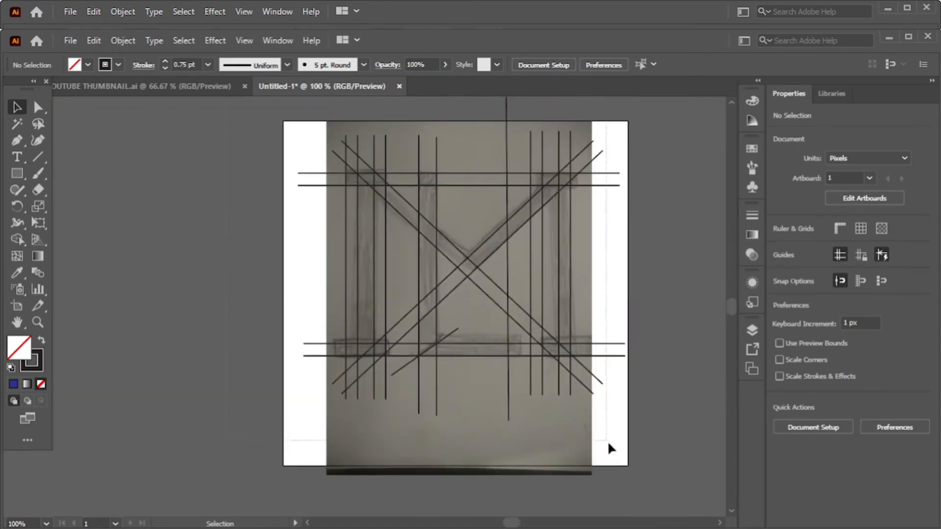
- Select all construction lines and use the Shape Builder to merge the left stem with its top and bottom serifs
{"action": "key", "text": "ctrl+a"}
{"action": "left_click_drag", "start_coordinate": [17, 239], "coordinate": [98, 240]}
{"action": "scroll", "coordinate": [351, 180], "scroll_direction": "up", "scroll_amount": 2}
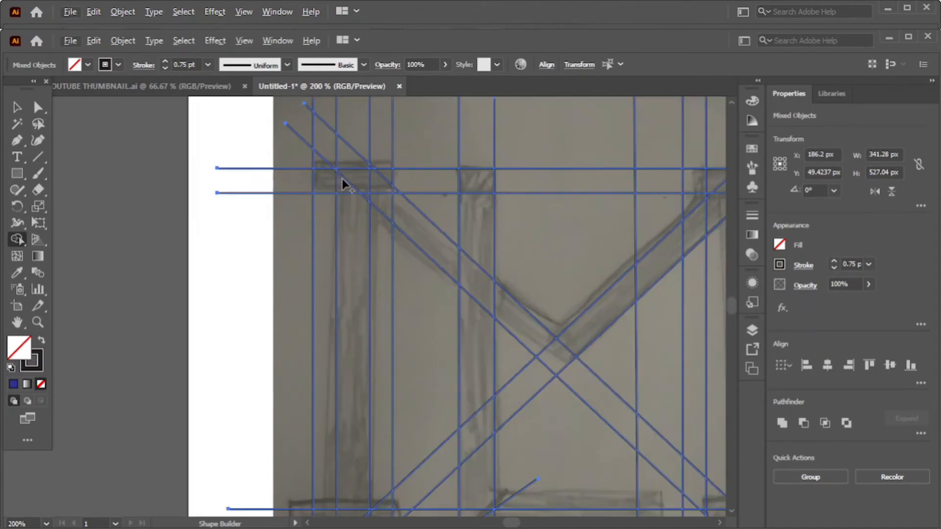
{"action": "mouse_move", "coordinate": [321, 179]}
{"action": "left_mouse_down"}
{"action": "mouse_move", "coordinate": [361, 184]}
{"action": "mouse_move", "coordinate": [383, 173]}
{"action": "mouse_move", "coordinate": [372, 182]}
{"action": "left_mouse_up"}
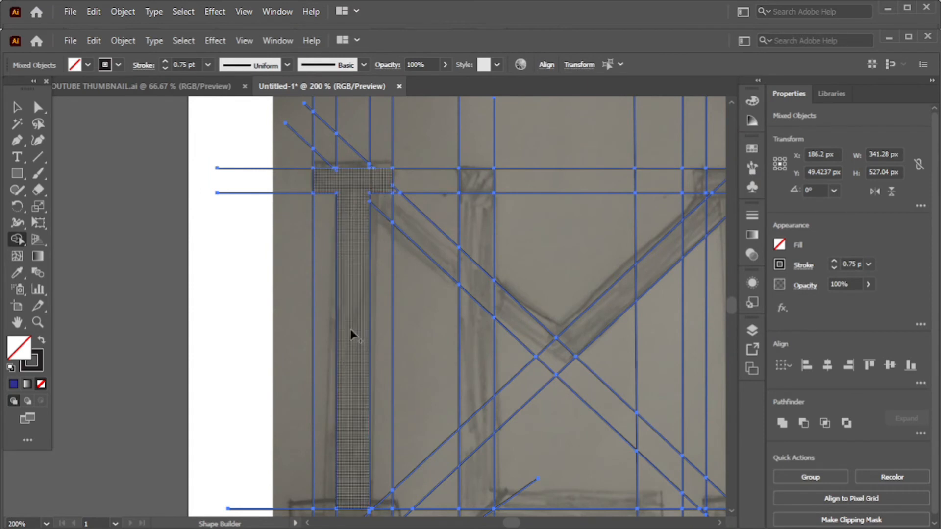
{"action": "scroll", "coordinate": [343, 373], "scroll_direction": "down", "scroll_amount": 2}
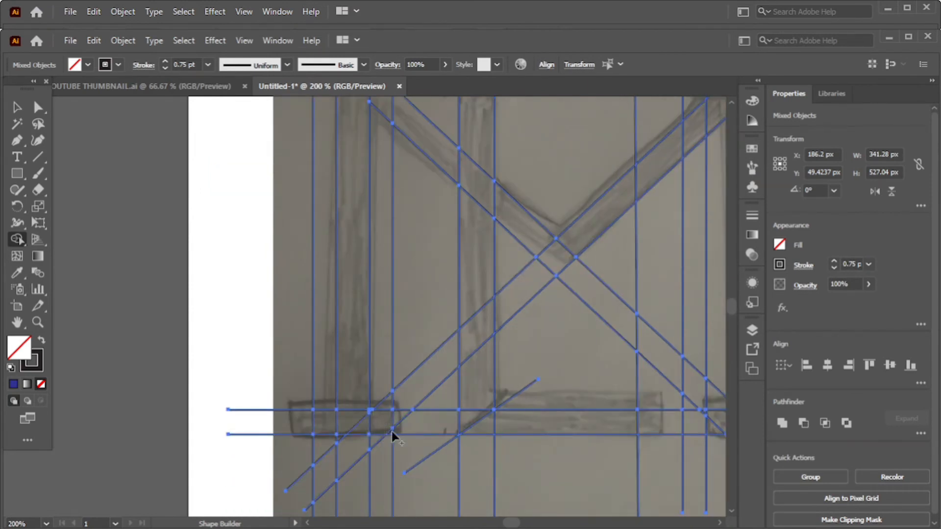
{"action": "scroll", "coordinate": [391, 430], "scroll_direction": "up", "scroll_amount": 2}
{"action": "mouse_move", "coordinate": [319, 414]}
{"action": "left_mouse_down"}
{"action": "mouse_move", "coordinate": [344, 393]}
{"action": "mouse_move", "coordinate": [337, 370]}
{"action": "left_mouse_up"}
{"action": "scroll", "coordinate": [337, 370], "scroll_direction": "down", "scroll_amount": 2}
{"action": "mouse_move", "coordinate": [235, 367]}
{"action": "left_mouse_down"}
{"action": "mouse_move", "coordinate": [256, 465]}
{"action": "mouse_move", "coordinate": [351, 424]}
{"action": "left_mouse_up"}
- Remove the leftover lines below the left serif and merge the regions of the L's foot up to its angled corner
{"action": "mouse_move", "coordinate": [277, 442]}
{"action": "left_mouse_down"}
{"action": "mouse_move", "coordinate": [320, 485]}
{"action": "mouse_move", "coordinate": [247, 479]}
{"action": "mouse_move", "coordinate": [350, 426]}
{"action": "mouse_move", "coordinate": [475, 421]}
{"action": "left_mouse_up"}
{"action": "scroll", "coordinate": [565, 398], "scroll_direction": "up", "scroll_amount": 1}
{"action": "left_click_drag", "start_coordinate": [566, 399], "coordinate": [492, 404]}
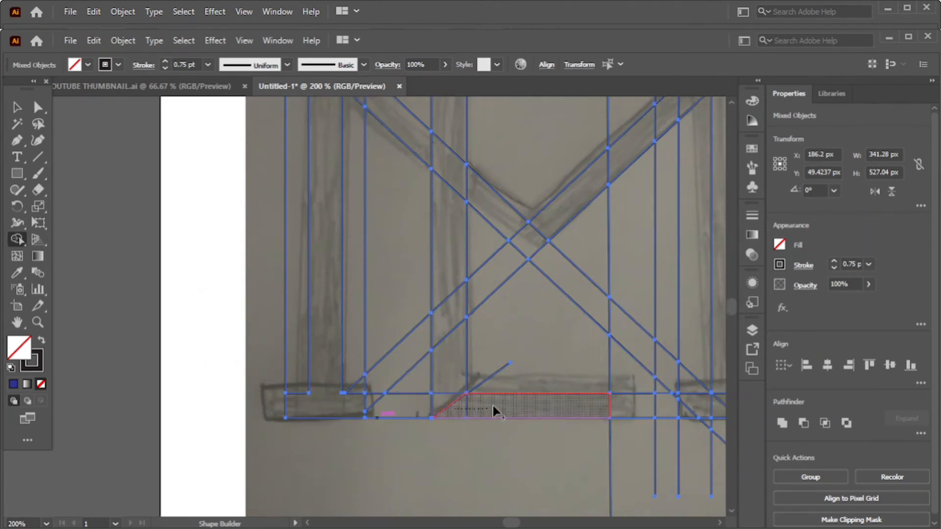
- Merge the regions of the L's stem and the left diagonal, and clear the leftover lines between the two stems
{"action": "scroll", "coordinate": [492, 404], "scroll_direction": "up", "scroll_amount": 3}
{"action": "left_click_drag", "start_coordinate": [454, 251], "coordinate": [446, 123]}
{"action": "mouse_move", "coordinate": [511, 322]}
{"action": "left_mouse_down"}
{"action": "mouse_move", "coordinate": [492, 401]}
{"action": "mouse_move", "coordinate": [518, 408]}
{"action": "left_mouse_up"}
{"action": "scroll", "coordinate": [508, 470], "scroll_direction": "up", "scroll_amount": 1}
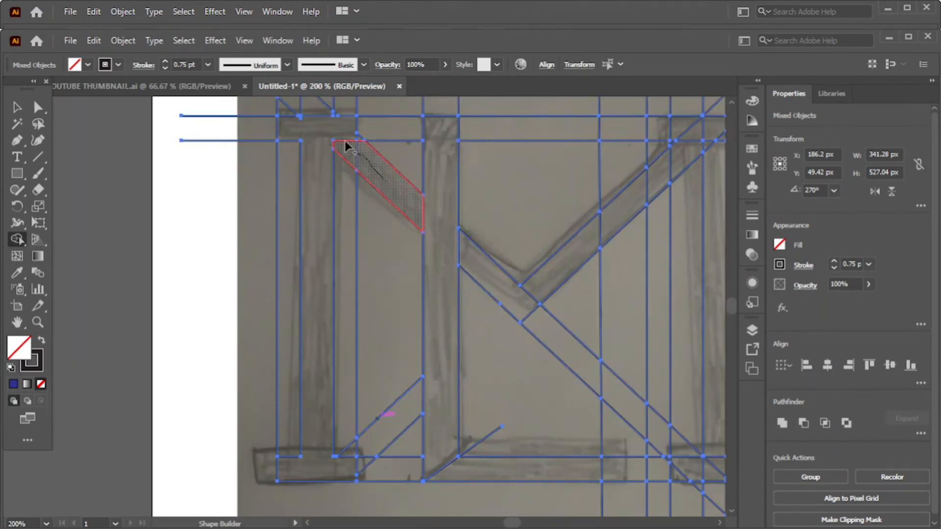
{"action": "mouse_move", "coordinate": [355, 139]}
{"action": "left_mouse_down"}
{"action": "mouse_move", "coordinate": [392, 439]}
{"action": "mouse_move", "coordinate": [374, 479]}
{"action": "mouse_move", "coordinate": [360, 441]}
{"action": "mouse_move", "coordinate": [390, 440]}
{"action": "left_mouse_up"}
- Delete the surplus line segments around the left top serif and the top of the L's stem with the Shape Builder
{"action": "scroll", "coordinate": [285, 392], "scroll_direction": "up", "scroll_amount": 5}
{"action": "left_click_drag", "start_coordinate": [261, 273], "coordinate": [369, 202]}
{"action": "mouse_move", "coordinate": [261, 227]}
{"action": "left_mouse_down"}
{"action": "mouse_move", "coordinate": [245, 187]}
{"action": "mouse_move", "coordinate": [259, 267]}
{"action": "left_mouse_up"}
{"action": "left_click_drag", "start_coordinate": [415, 253], "coordinate": [413, 297]}
{"action": "left_click_drag", "start_coordinate": [463, 215], "coordinate": [411, 196]}
- Merge the regions of the right diagonal and top serif, and remove the surplus lines extending past that serif
{"action": "left_click_drag", "start_coordinate": [534, 244], "coordinate": [592, 368]}
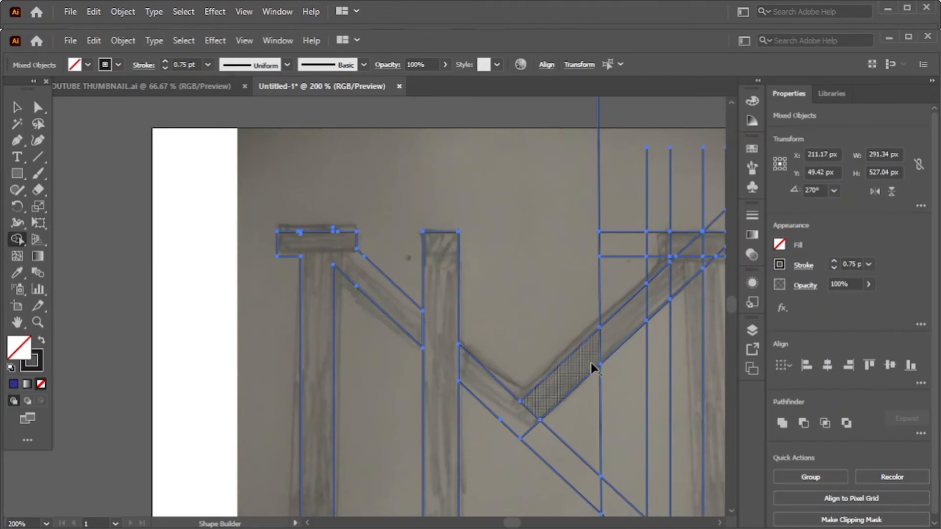
{"action": "left_click_drag", "start_coordinate": [566, 414], "coordinate": [377, 396]}
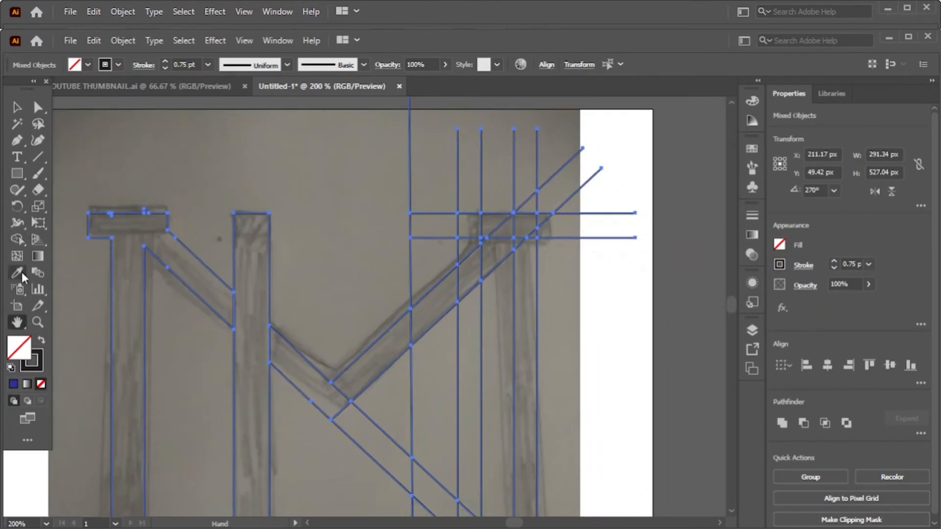
{"action": "left_click_drag", "start_coordinate": [518, 202], "coordinate": [292, 145]}
{"action": "left_click_drag", "start_coordinate": [580, 199], "coordinate": [548, 238]}
{"action": "scroll", "coordinate": [504, 241], "scroll_direction": "down", "scroll_amount": 2}
{"action": "left_click_drag", "start_coordinate": [524, 176], "coordinate": [470, 173]}
{"action": "mouse_move", "coordinate": [542, 161]}
{"action": "left_mouse_down"}
{"action": "mouse_move", "coordinate": [548, 187]}
{"action": "mouse_move", "coordinate": [448, 200]}
{"action": "mouse_move", "coordinate": [452, 216]}
{"action": "mouse_move", "coordinate": [282, 380]}
{"action": "left_mouse_up"}
- Merge the right stem's regions down to its bottom serif and delete the surplus lines around the serif
{"action": "scroll", "coordinate": [525, 175], "scroll_direction": "up", "scroll_amount": 2}
{"action": "scroll", "coordinate": [480, 235], "scroll_direction": "down", "scroll_amount": 2}
{"action": "scroll", "coordinate": [481, 154], "scroll_direction": "down", "scroll_amount": 6}
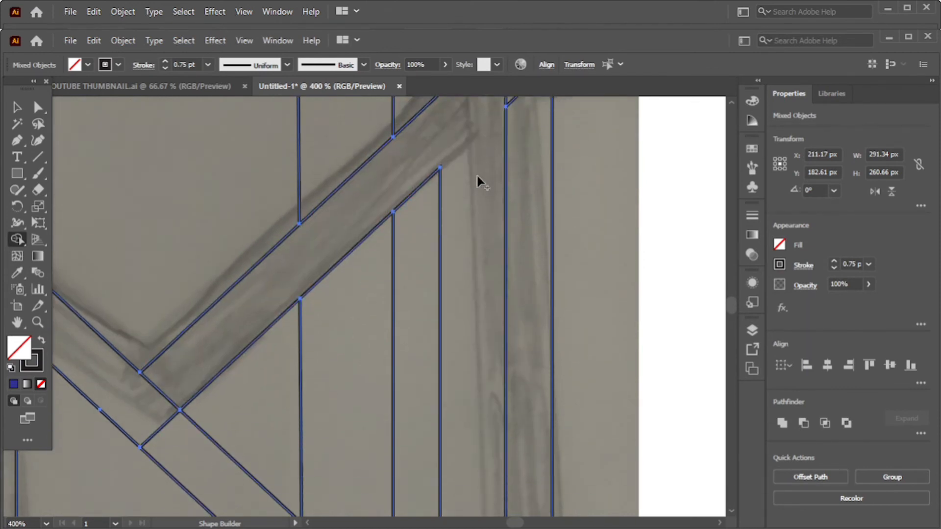
{"action": "mouse_move", "coordinate": [482, 315]}
{"action": "left_mouse_down"}
{"action": "mouse_move", "coordinate": [466, 378]}
{"action": "mouse_move", "coordinate": [511, 395]}
{"action": "mouse_move", "coordinate": [456, 406]}
{"action": "mouse_move", "coordinate": [433, 385]}
{"action": "left_mouse_up"}
{"action": "scroll", "coordinate": [407, 316], "scroll_direction": "down", "scroll_amount": 1}
{"action": "scroll", "coordinate": [407, 316], "scroll_direction": "down", "scroll_amount": 1}
{"action": "left_click_drag", "start_coordinate": [334, 408], "coordinate": [591, 414]}
{"action": "left_click_drag", "start_coordinate": [531, 315], "coordinate": [531, 392]}
{"action": "left_click_drag", "start_coordinate": [485, 383], "coordinate": [441, 411]}
{"action": "scroll", "coordinate": [410, 316], "scroll_direction": "up", "scroll_amount": 2}
{"action": "mouse_move", "coordinate": [409, 336]}
{"action": "left_mouse_down"}
{"action": "mouse_move", "coordinate": [405, 319]}
{"action": "mouse_move", "coordinate": [405, 368]}
{"action": "left_mouse_up"}
{"action": "scroll", "coordinate": [491, 344], "scroll_direction": "up", "scroll_amount": 4}
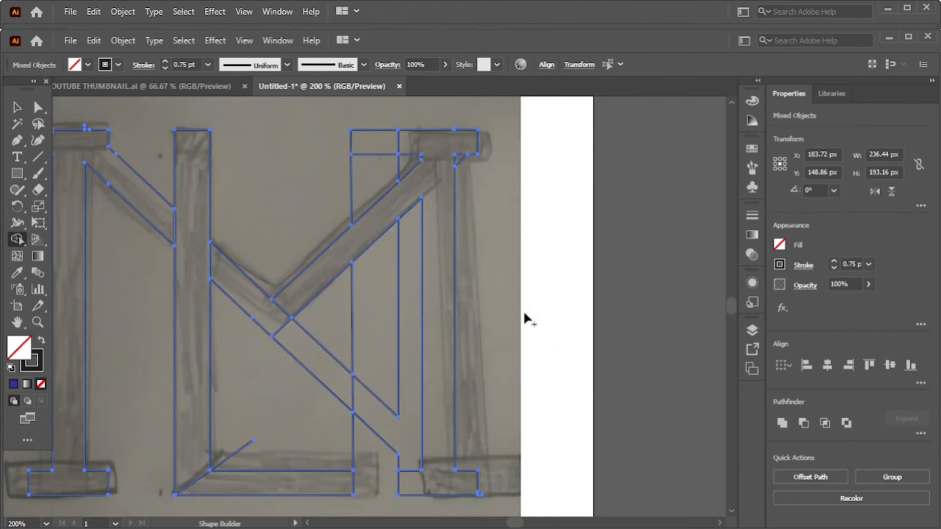
- Delete the remaining construction segments around the right diagonal and above the L's foot
{"action": "mouse_move", "coordinate": [406, 163]}
{"action": "left_mouse_down"}
{"action": "mouse_move", "coordinate": [374, 128]}
{"action": "mouse_move", "coordinate": [360, 184]}
{"action": "left_mouse_up"}
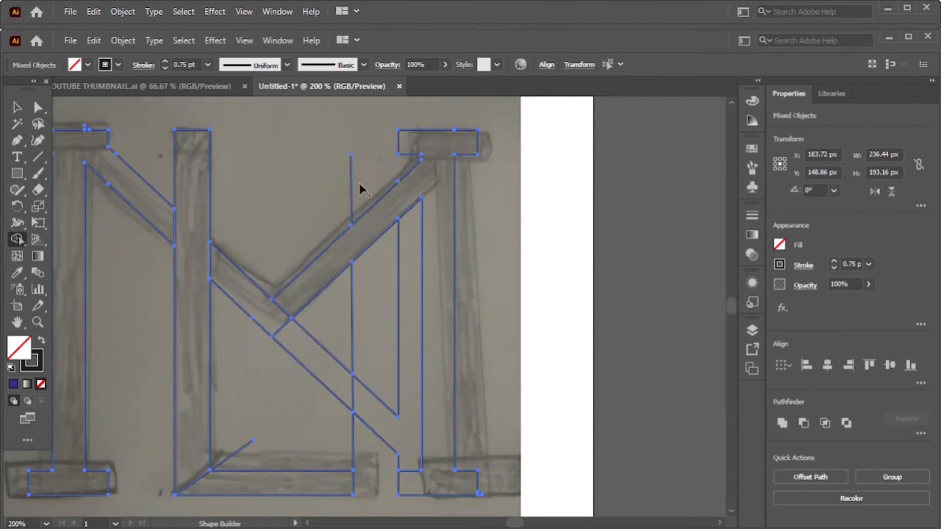
{"action": "left_click_drag", "start_coordinate": [304, 378], "coordinate": [410, 319]}
{"action": "left_click", "coordinate": [353, 441], "text": "alt"}
{"action": "left_click", "coordinate": [229, 457], "text": "alt"}
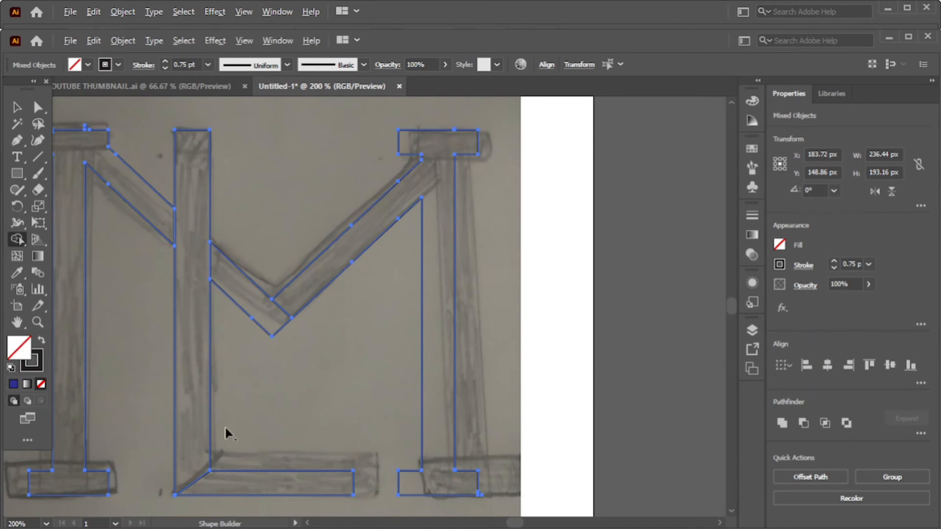
- Reselect all the artwork and delete the tiny stray piece at the bottom-right serif's corner with the Shape Builder
{"action": "scroll", "coordinate": [307, 399], "scroll_direction": "down", "scroll_amount": 2}
{"action": "left_click", "coordinate": [17, 107]}
{"action": "left_click", "coordinate": [60, 137]}
{"action": "scroll", "coordinate": [335, 456], "scroll_direction": "up", "scroll_amount": 2}
{"action": "scroll", "coordinate": [344, 451], "scroll_direction": "down", "scroll_amount": 1}
{"action": "scroll", "coordinate": [526, 425], "scroll_direction": "up", "scroll_amount": 1}
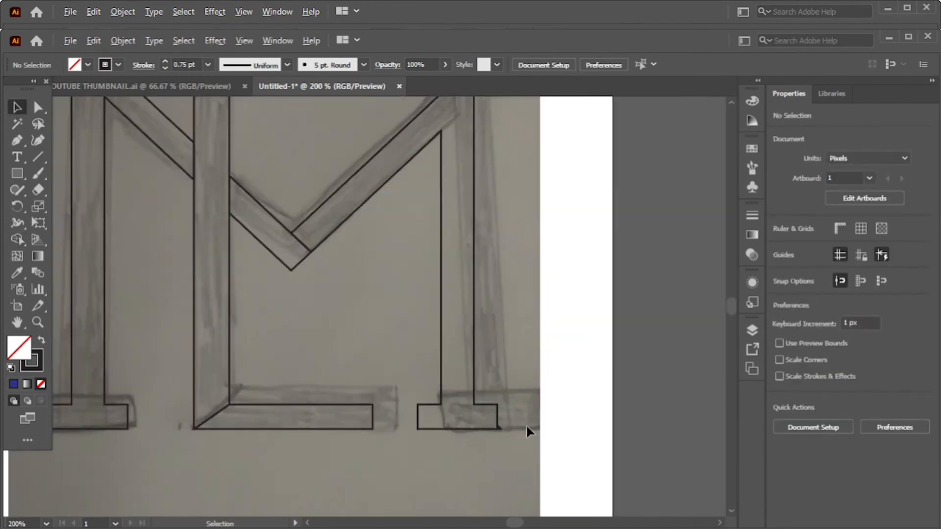
{"action": "scroll", "coordinate": [447, 363], "scroll_direction": "down", "scroll_amount": 2}
{"action": "key", "text": "ctrl+a"}
{"action": "left_click", "coordinate": [17, 239]}
{"action": "left_click", "coordinate": [79, 239]}
{"action": "scroll", "coordinate": [510, 324], "scroll_direction": "up", "scroll_amount": 4}
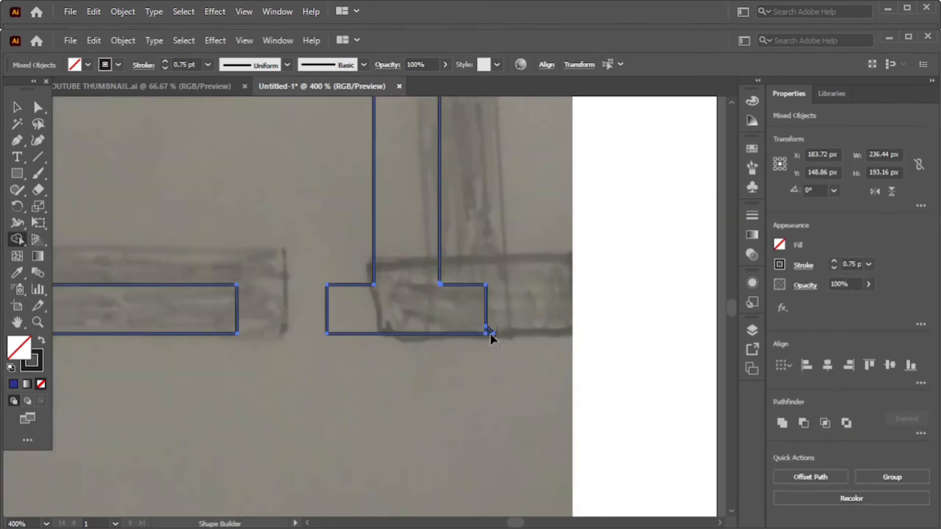
{"action": "left_click_drag", "start_coordinate": [205, 260], "coordinate": [437, 494]}
- Delete the small stray fragments above the top-left serif with the Shape Builder
{"action": "mouse_move", "coordinate": [290, 143]}
{"action": "left_mouse_down"}
{"action": "mouse_move", "coordinate": [399, 423]}
{"action": "mouse_move", "coordinate": [490, 504]}
{"action": "left_mouse_up"}
{"action": "left_click_drag", "start_coordinate": [77, 242], "coordinate": [212, 280]}
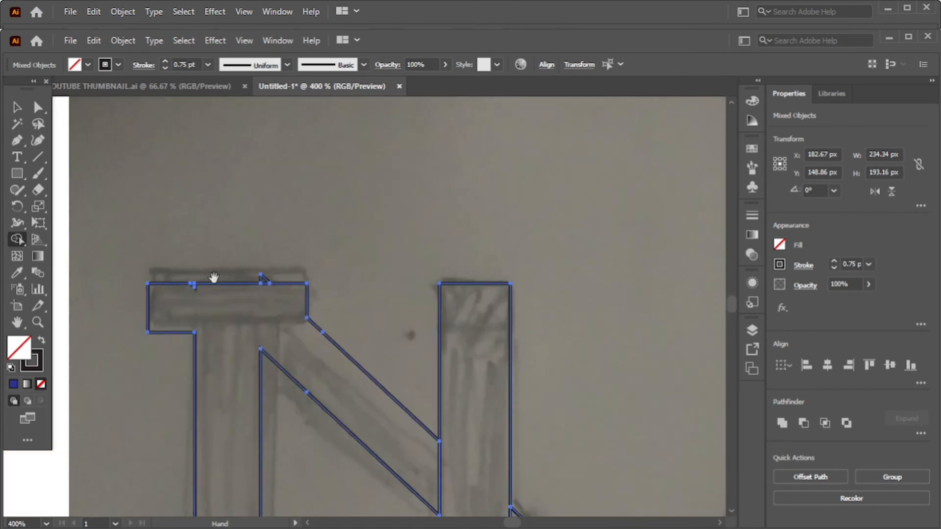
{"action": "left_click", "coordinate": [264, 277], "text": "alt"}
{"action": "scroll", "coordinate": [454, 251], "scroll_direction": "down", "scroll_amount": 1}
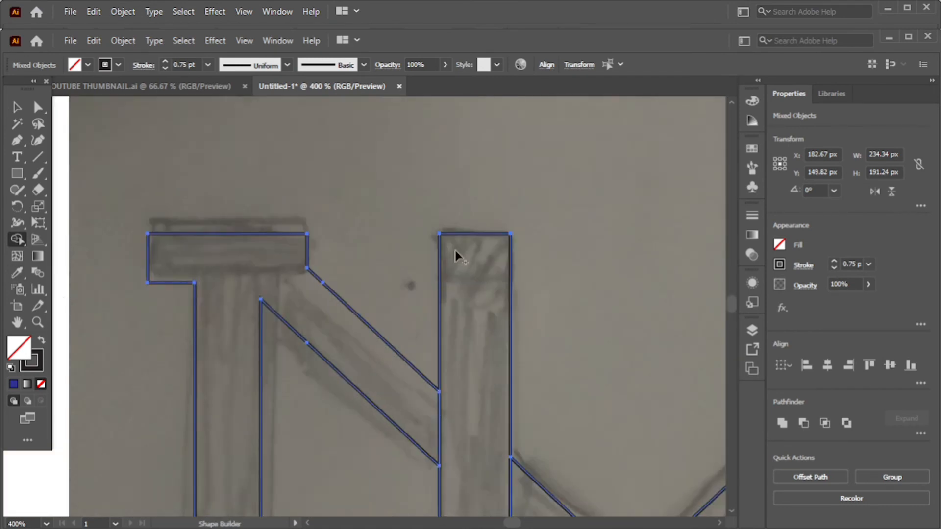
{"action": "scroll", "coordinate": [460, 245], "scroll_direction": "down", "scroll_amount": 4}
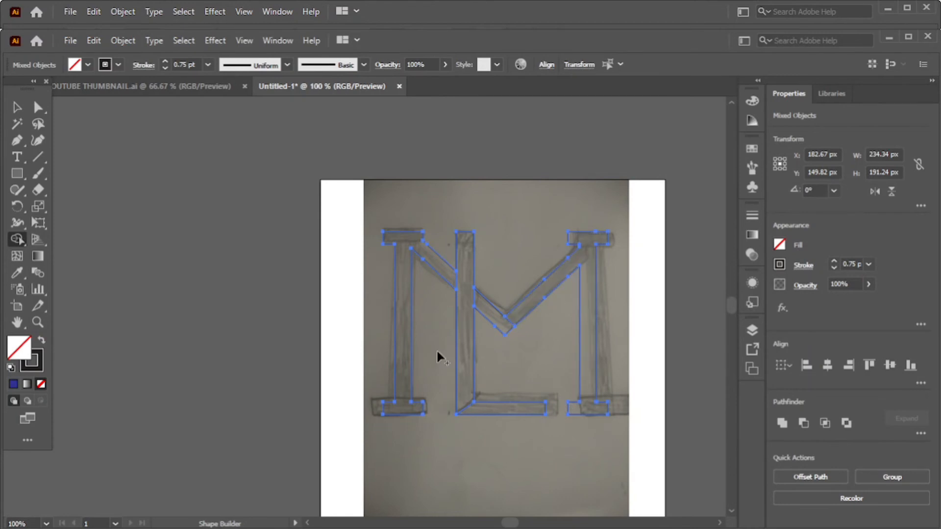
{"action": "scroll", "coordinate": [485, 300], "scroll_direction": "down", "scroll_amount": 1}
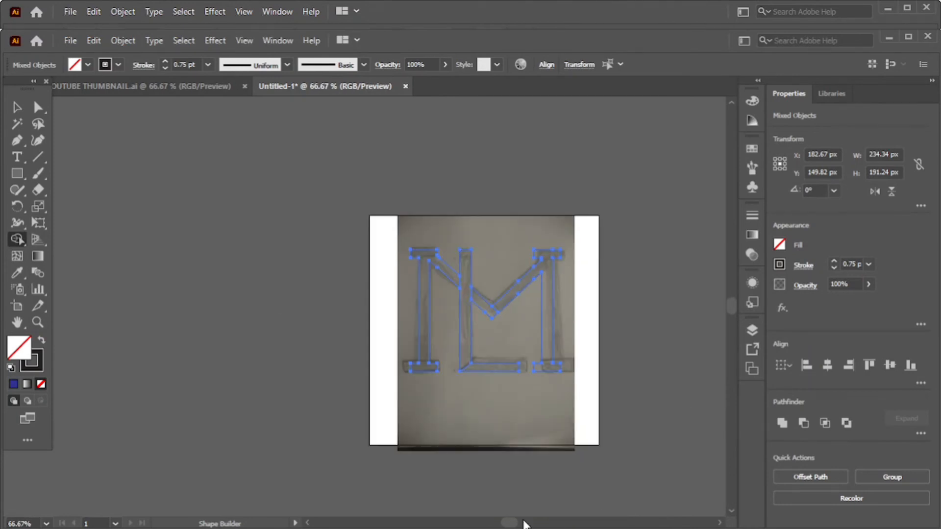
- Place a column of blue, red, green and yellow circles outside the artboard beside the monogram
{"action": "left_click_drag", "start_coordinate": [509, 522], "coordinate": [513, 522]}
{"action": "scroll", "coordinate": [335, 293], "scroll_direction": "up", "scroll_amount": 1}
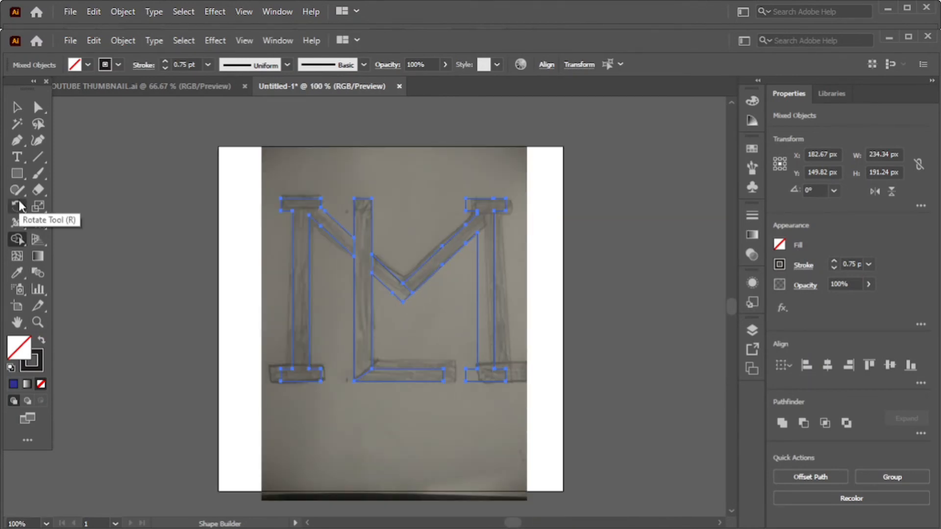
{"action": "right_click", "coordinate": [18, 173]}
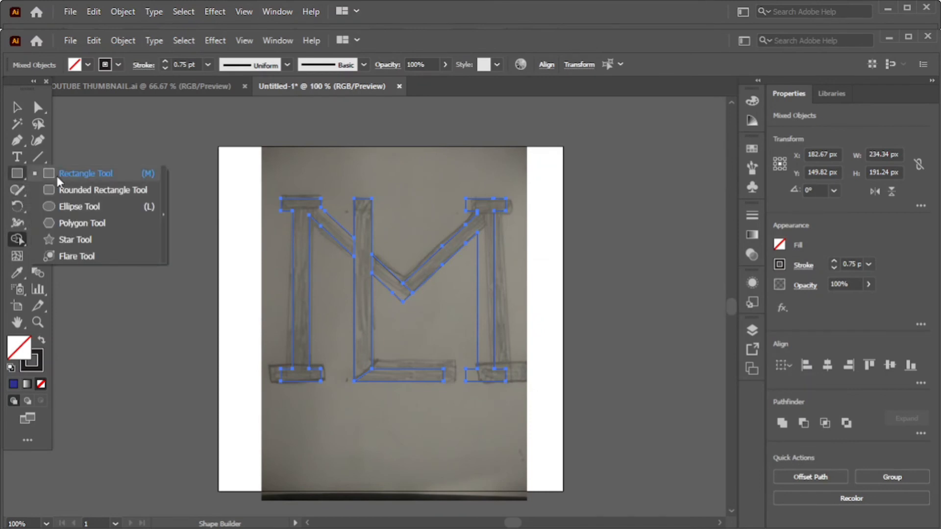
{"action": "left_click", "coordinate": [69, 211]}
{"action": "key", "text": "v"}
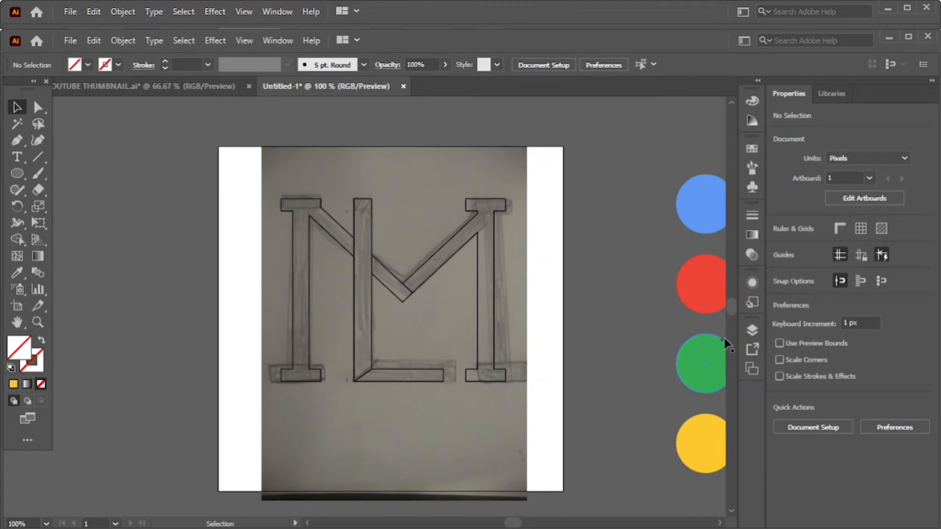
- Unlock the linked sketch image at the end of Layer 1 and hide it
{"action": "left_click", "coordinate": [747, 330]}
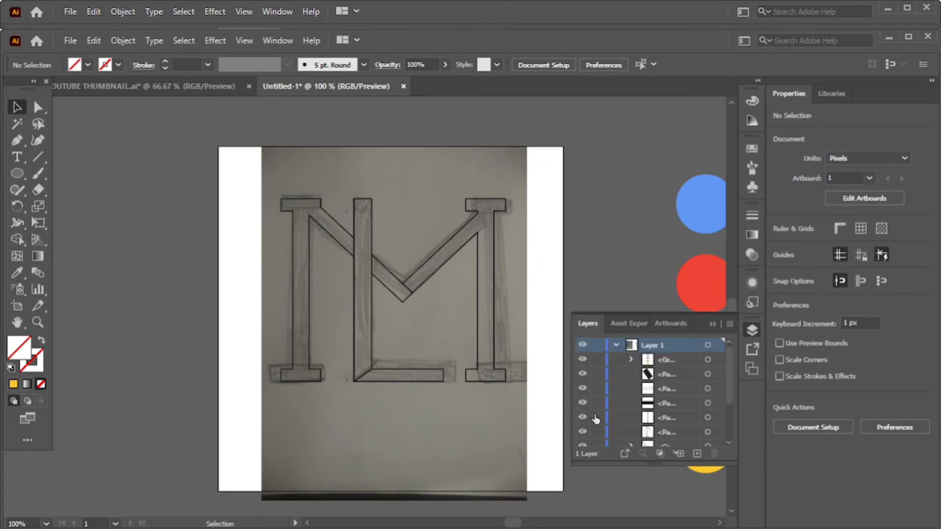
{"action": "scroll", "coordinate": [595, 415], "scroll_direction": "down", "scroll_amount": 2}
{"action": "left_click", "coordinate": [595, 439]}
{"action": "left_click", "coordinate": [579, 440]}
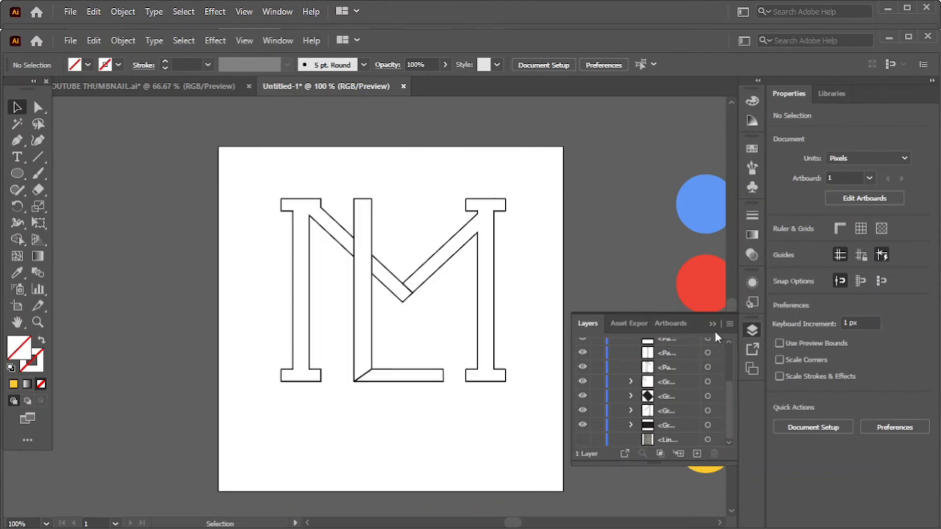
- Move the column of four colour circles closer to the artboard's right edge
{"action": "left_click", "coordinate": [711, 323]}
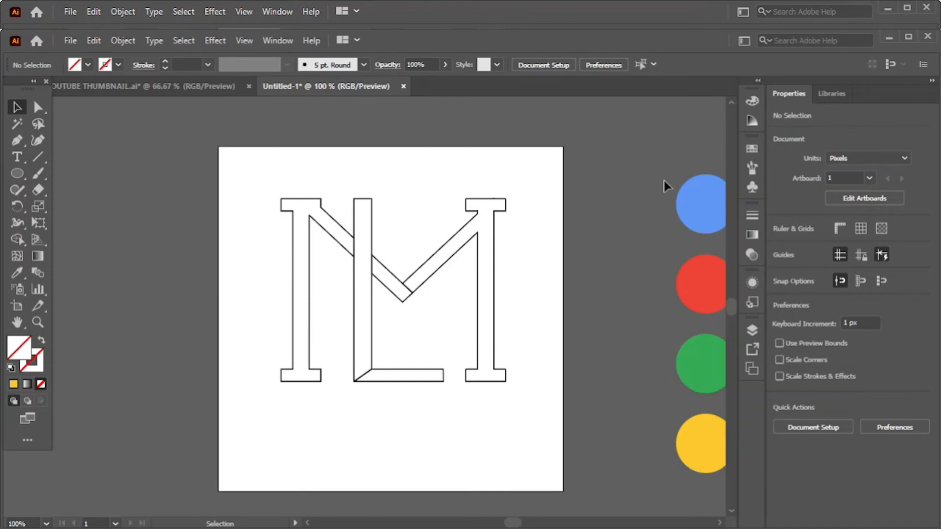
{"action": "left_click", "coordinate": [696, 436]}
{"action": "left_click_drag", "start_coordinate": [696, 394], "coordinate": [601, 378]}
{"action": "left_click", "coordinate": [654, 330]}
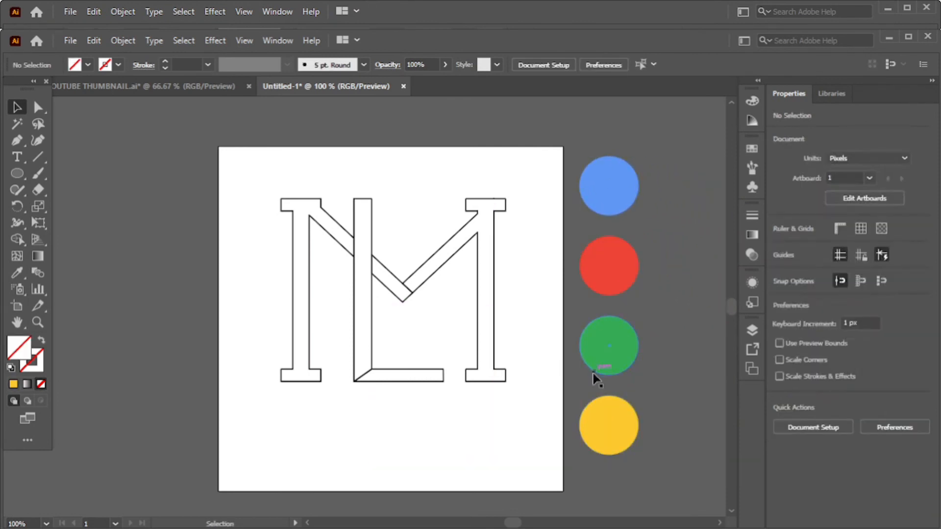
- Fill the M's right stem, serifs and rising diagonal with the yellow circle's colour using the Eyedropper, removing the outline
{"action": "left_click", "coordinate": [493, 357]}
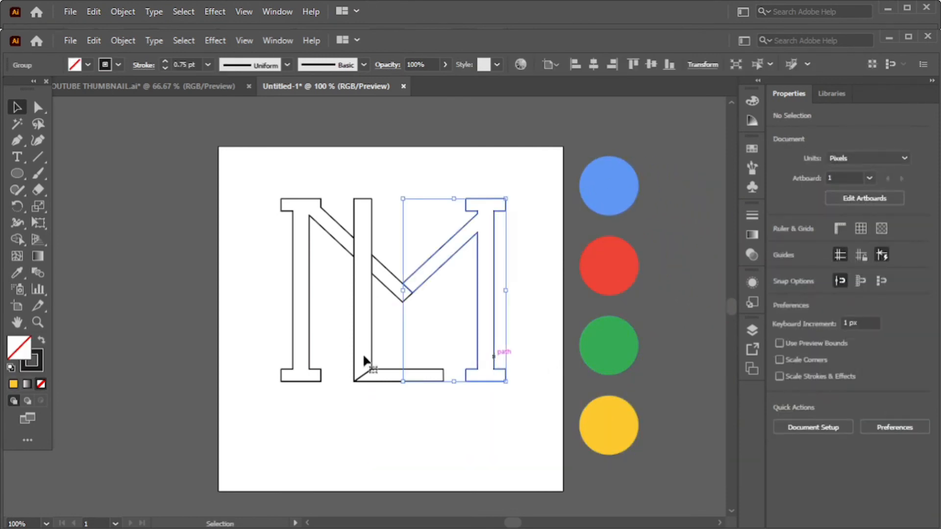
{"action": "left_click", "coordinate": [13, 278]}
{"action": "left_click", "coordinate": [596, 419]}
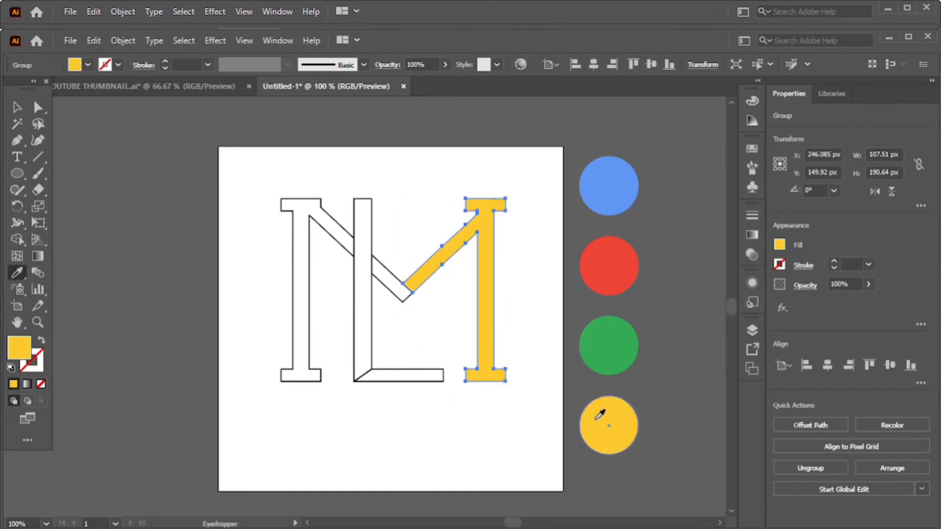
{"action": "left_click", "coordinate": [16, 107]}
{"action": "left_click", "coordinate": [90, 187]}
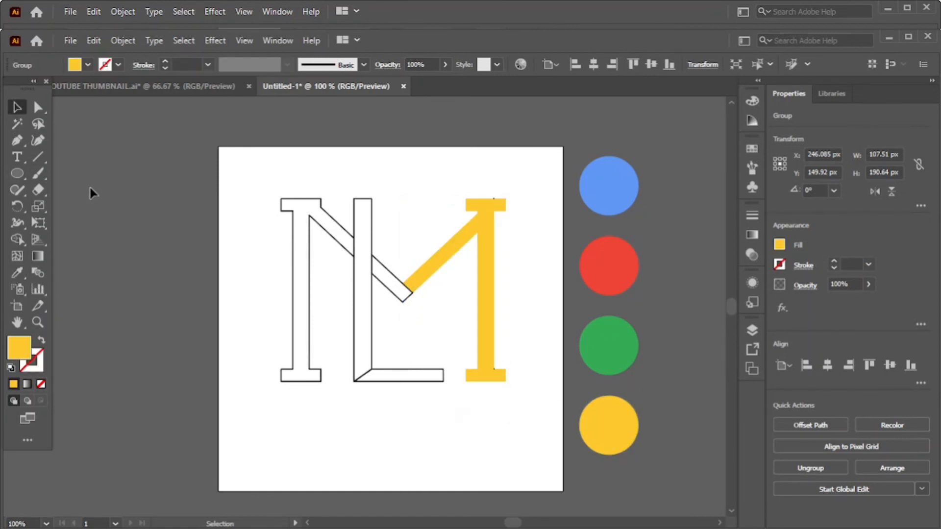
- Apply the blue circle's colour to the left stem with its serifs and upper diagonal using the Eyedropper
{"action": "left_click", "coordinate": [308, 356]}
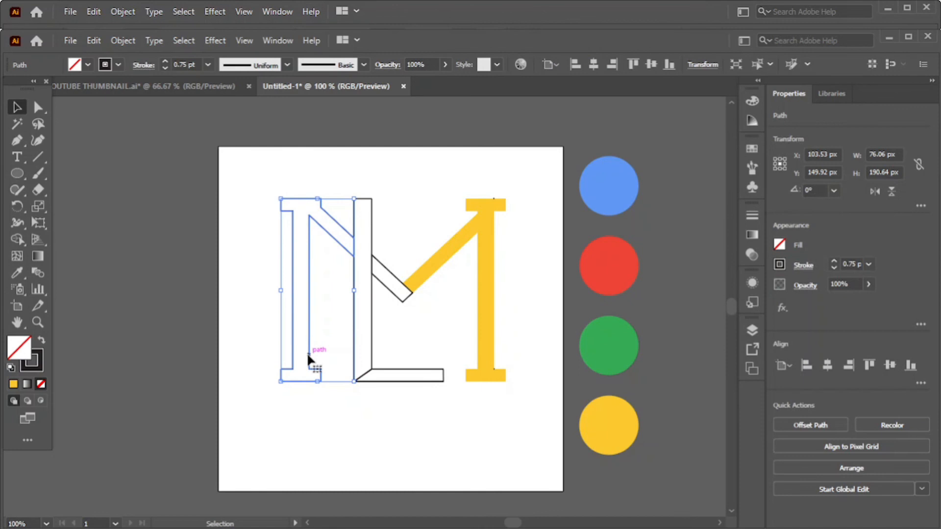
{"action": "left_click", "coordinate": [20, 275]}
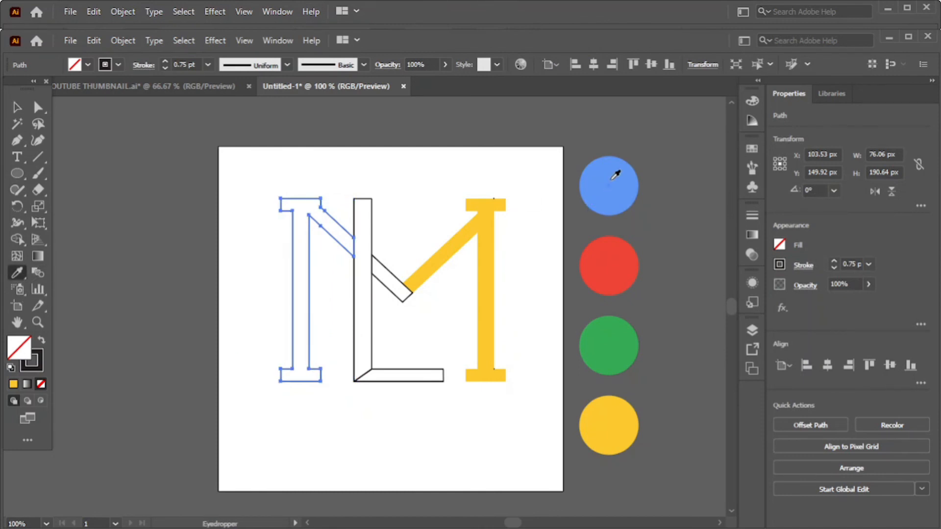
{"action": "left_click", "coordinate": [611, 180]}
{"action": "left_click", "coordinate": [17, 107]}
{"action": "left_click", "coordinate": [464, 384]}
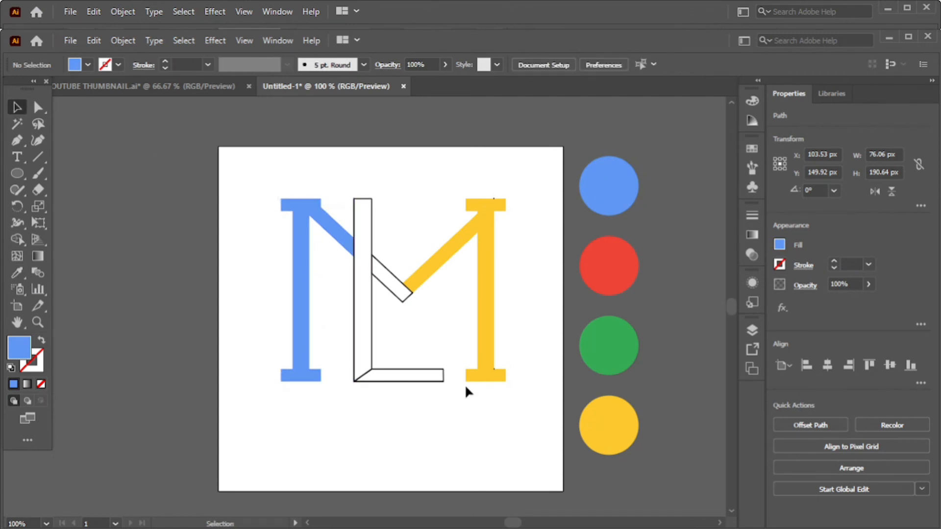
- Colour the L's horizontal foot with the blue circle's fill using the Eyedropper
{"action": "left_click", "coordinate": [412, 381]}
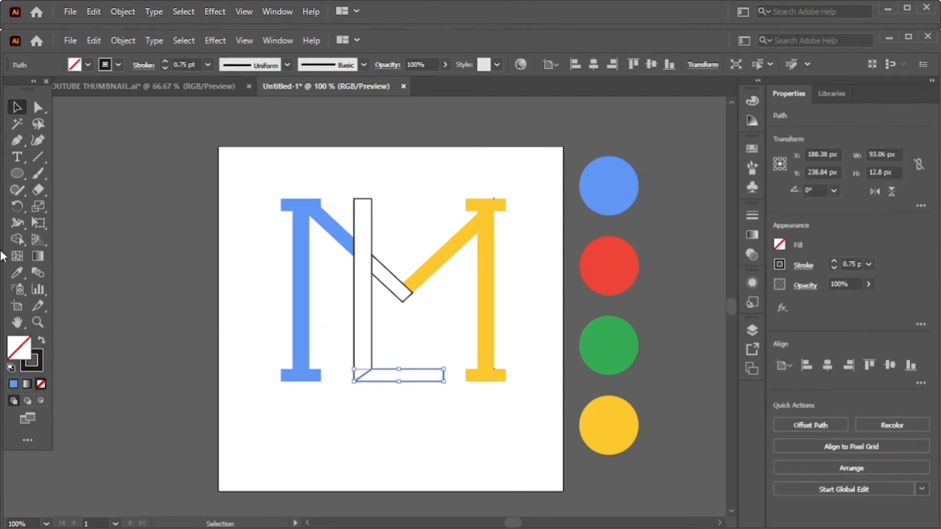
{"action": "right_click", "coordinate": [416, 414]}
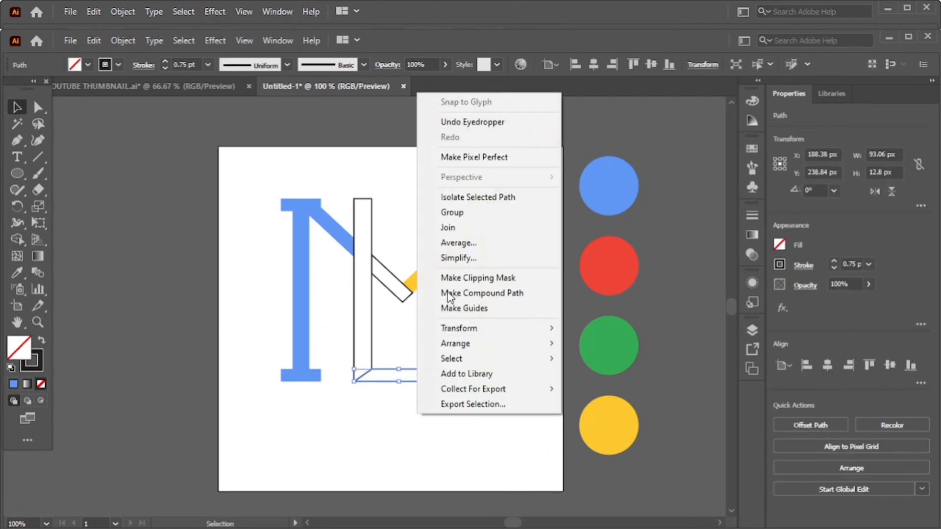
{"action": "left_click", "coordinate": [650, 312]}
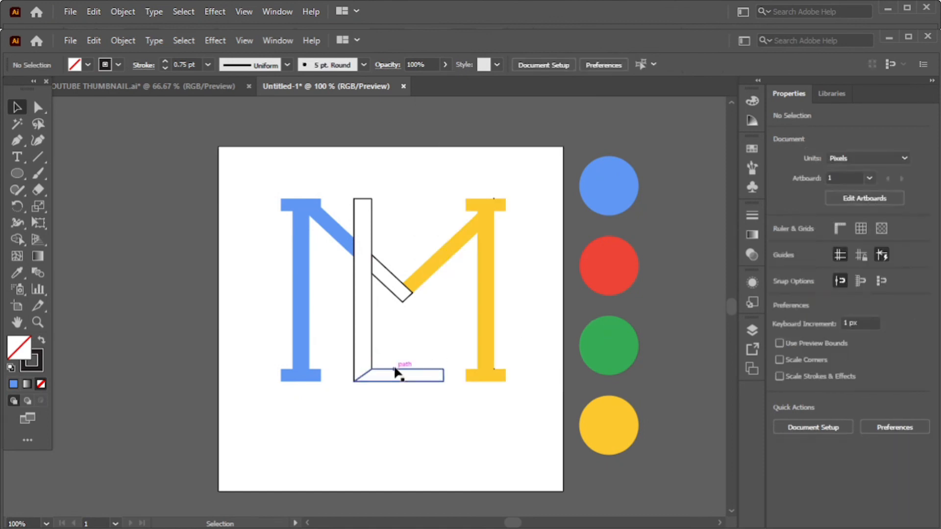
{"action": "left_click", "coordinate": [16, 275]}
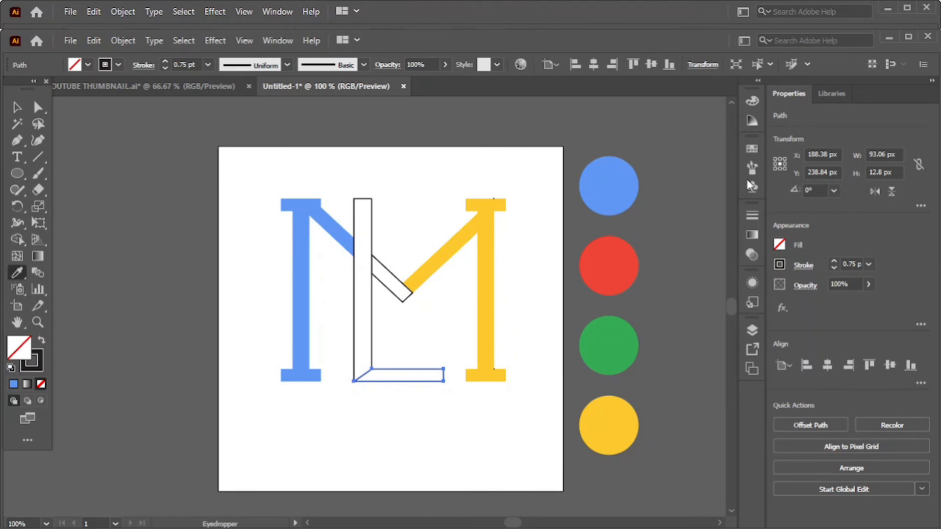
{"action": "left_click", "coordinate": [605, 182]}
{"action": "left_click", "coordinate": [16, 106]}
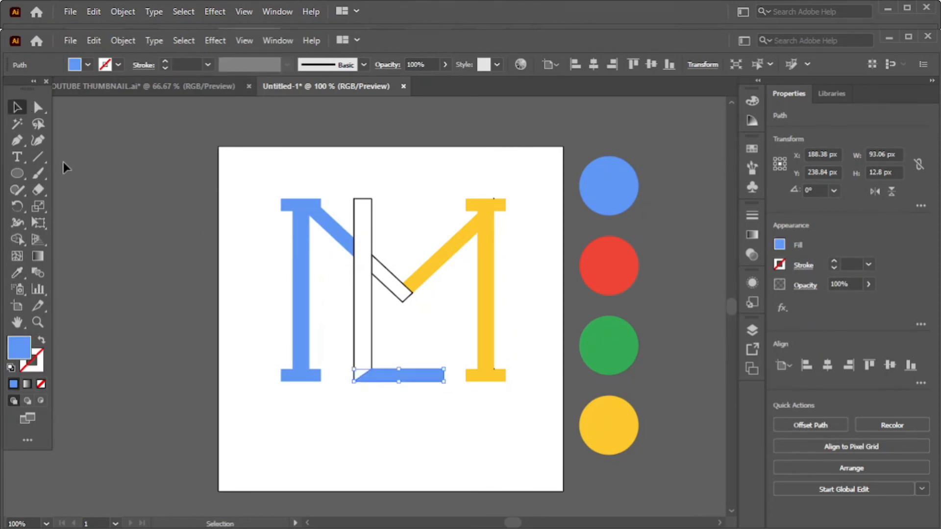
{"action": "left_click", "coordinate": [383, 310]}
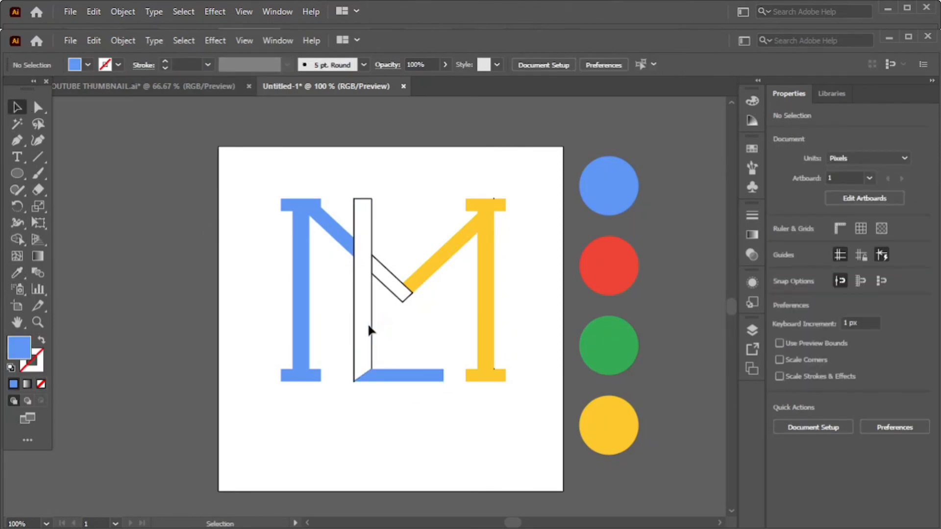
- Colour the L's vertical stem with the red circle's fill using the Eyedropper
{"action": "left_click", "coordinate": [370, 325]}
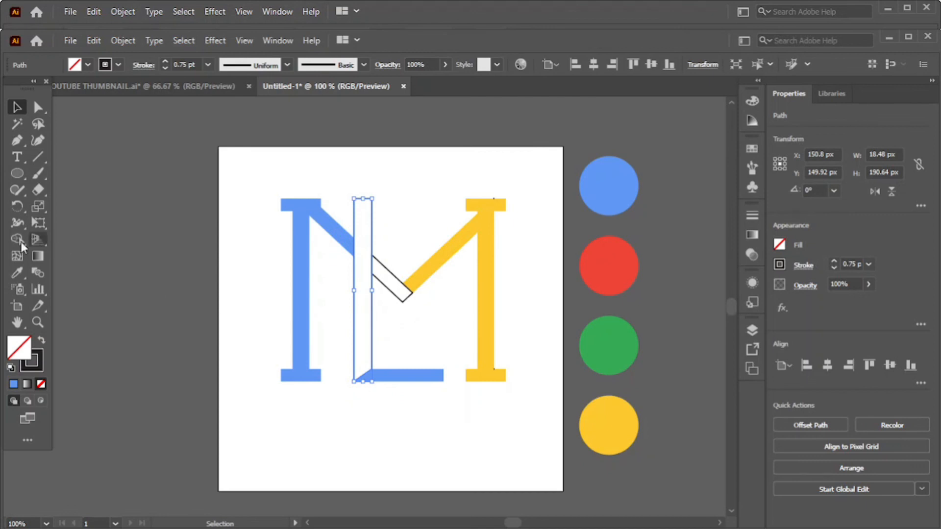
{"action": "left_click", "coordinate": [16, 272]}
{"action": "left_click", "coordinate": [606, 253]}
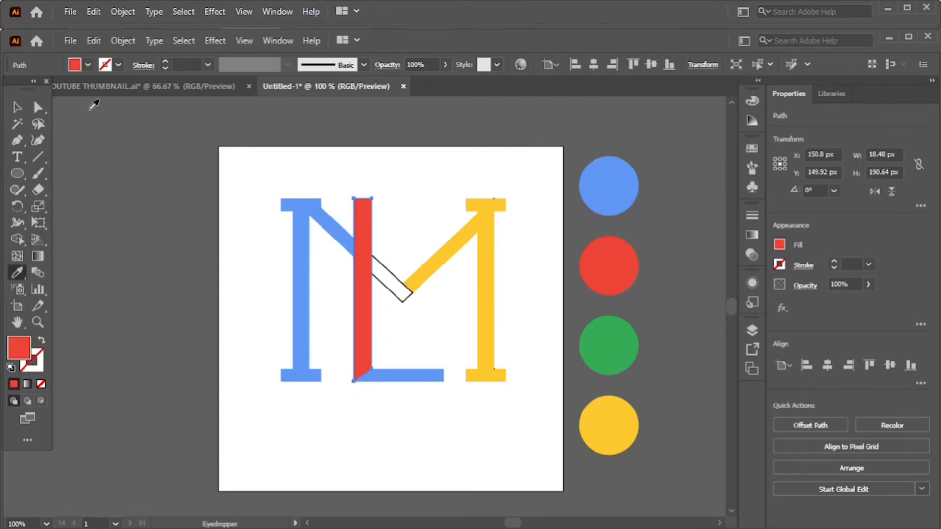
{"action": "left_click", "coordinate": [16, 107]}
{"action": "left_click", "coordinate": [122, 169]}
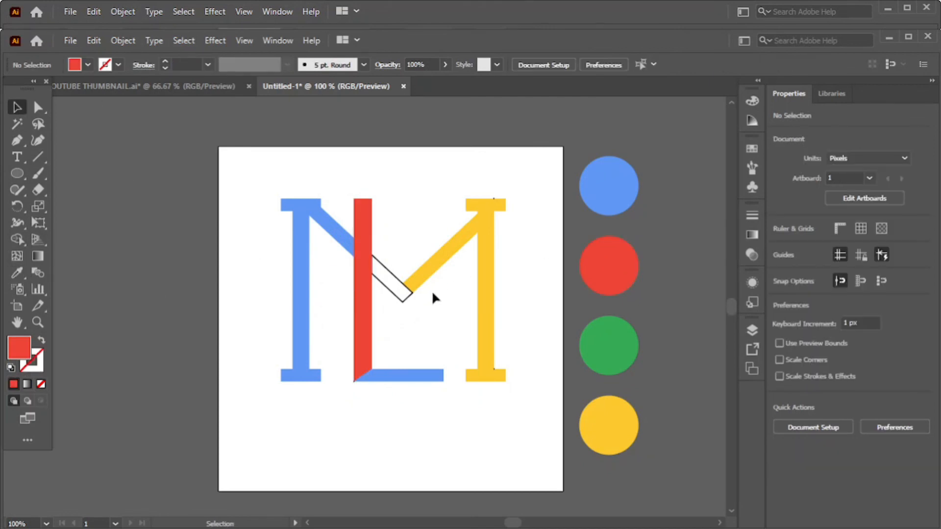
- Colour the short diagonal segment between the L's stem and the yellow diagonal with the green circle's fill using the Eyedropper
{"action": "left_click", "coordinate": [401, 294]}
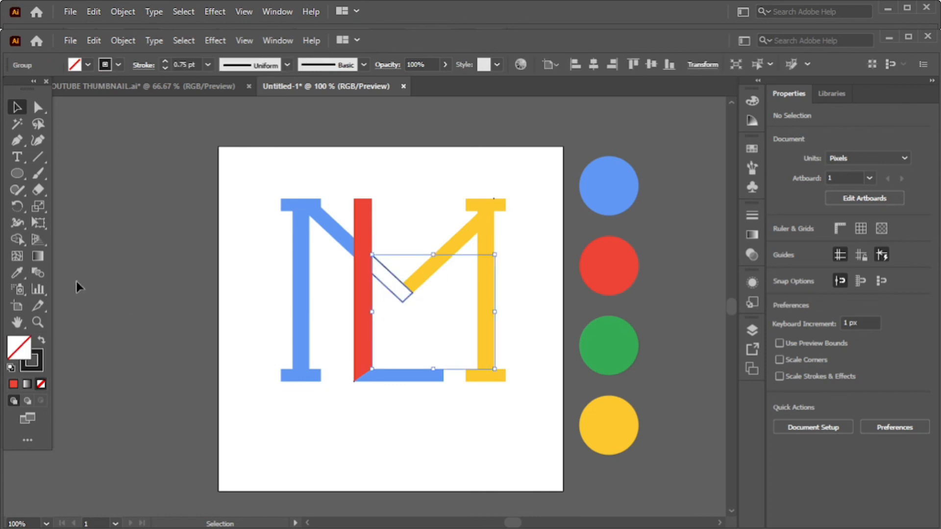
{"action": "left_click", "coordinate": [17, 272]}
{"action": "left_click", "coordinate": [616, 342]}
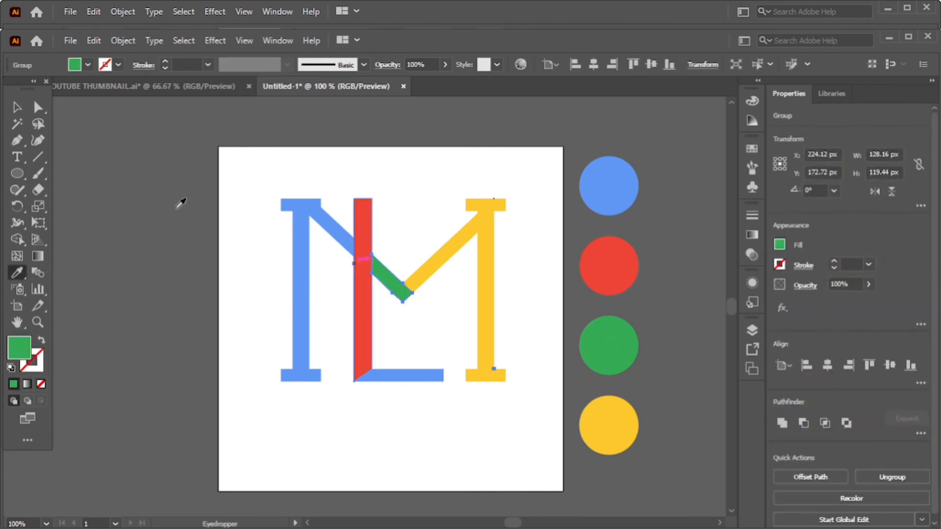
{"action": "left_click", "coordinate": [17, 107]}
{"action": "left_click", "coordinate": [108, 150]}
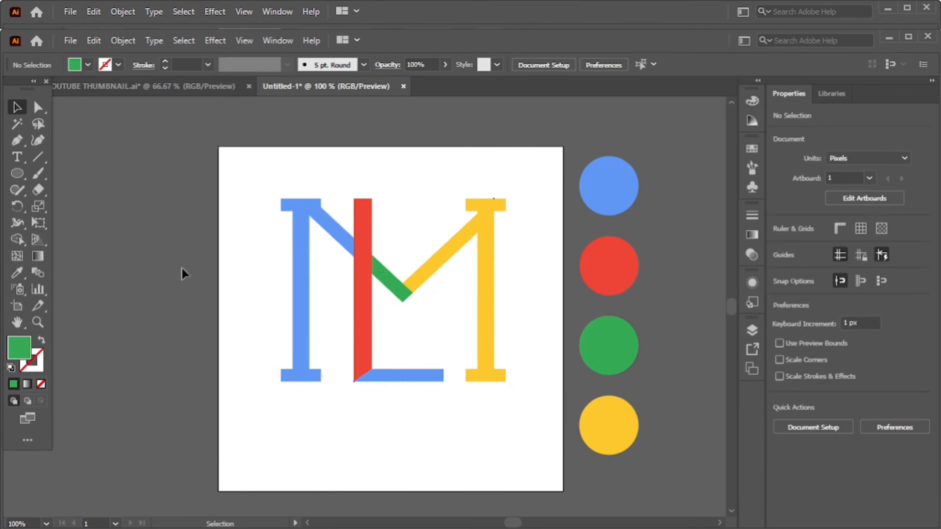